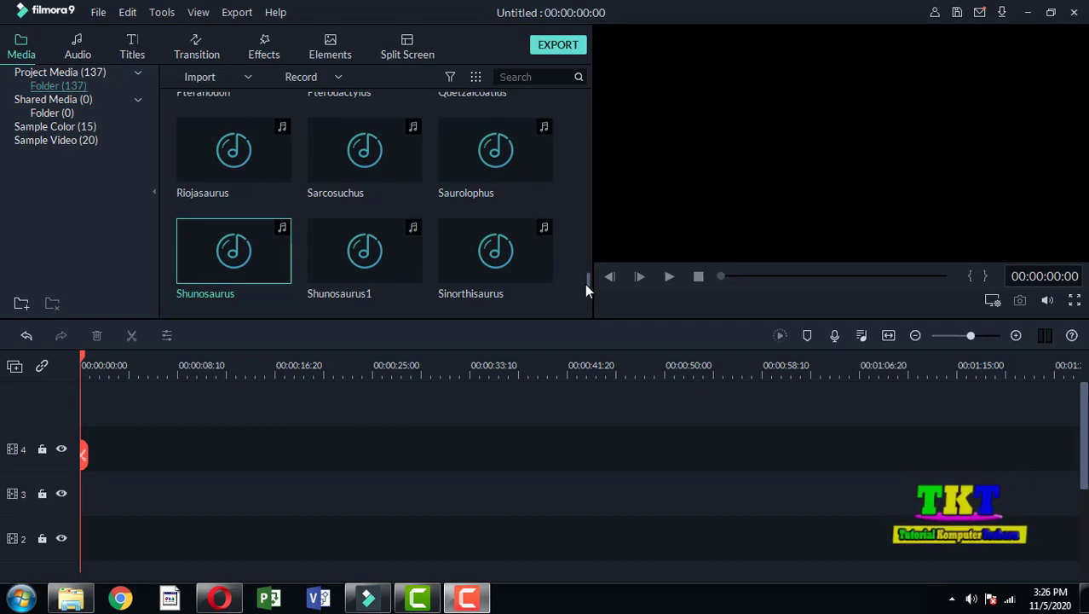
Step: Place the first Jurassic World dinosaur green-screen clip from the project media at the start of video track 4
left_click_drag(586, 281, 587, 100)
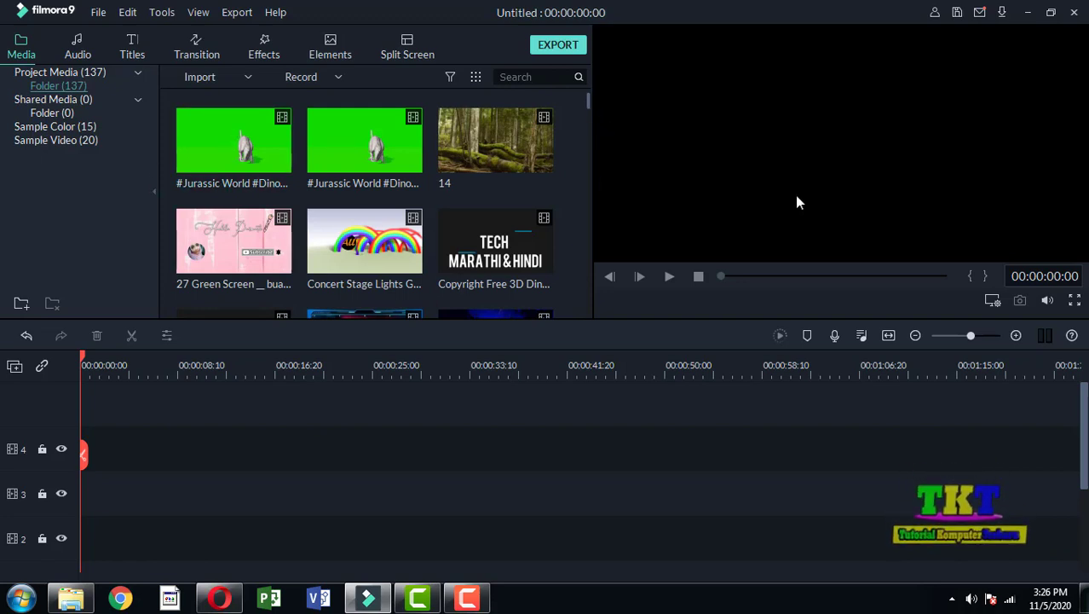
left_click(208, 148)
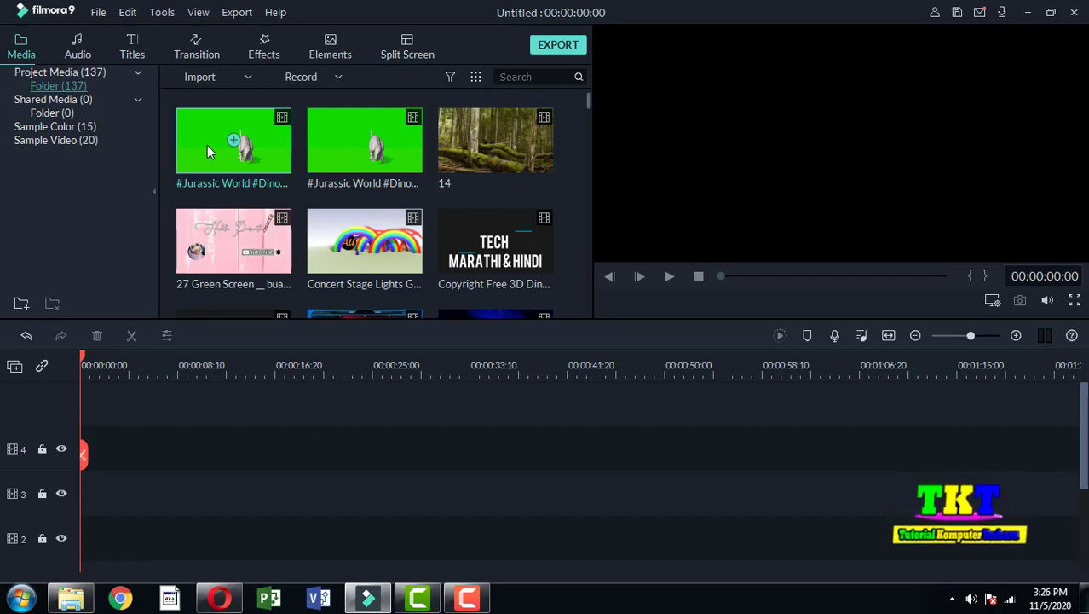
left_click_drag(207, 146, 91, 452)
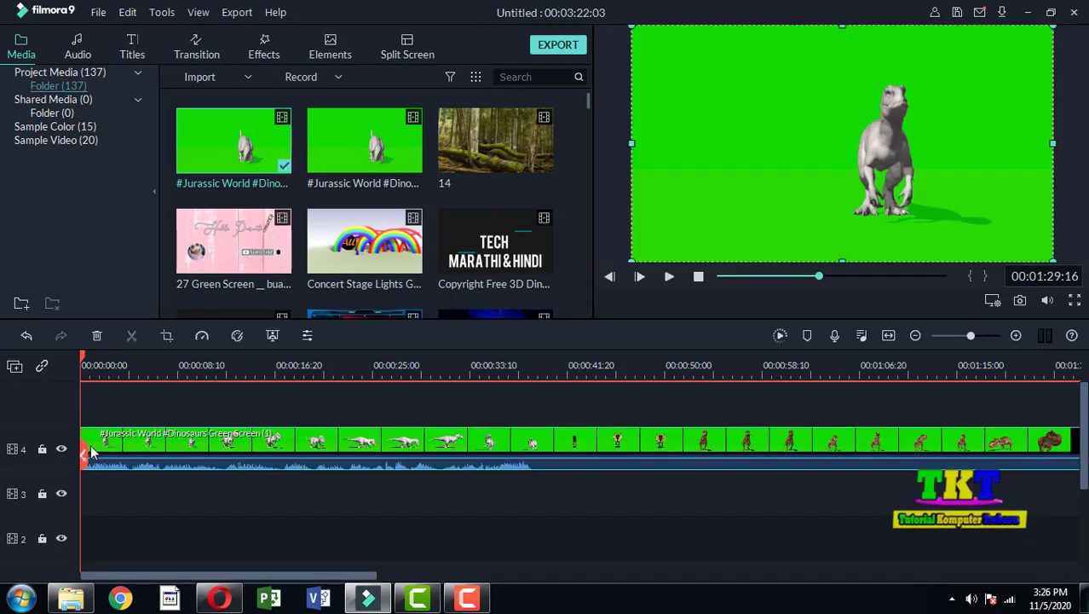
key("ctrl+z")
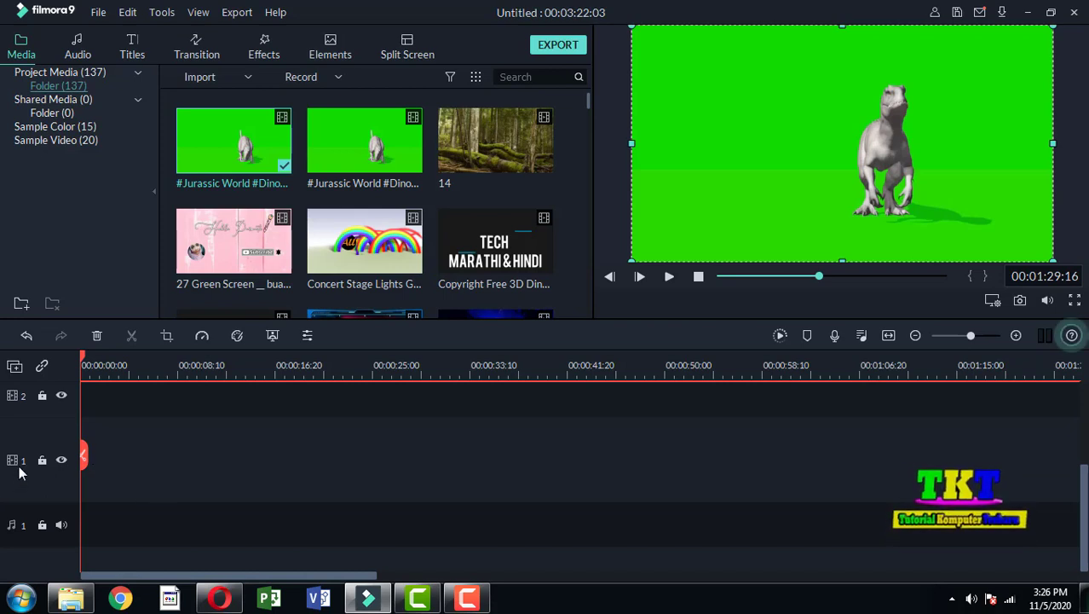
left_click(59, 477)
right_click(60, 486)
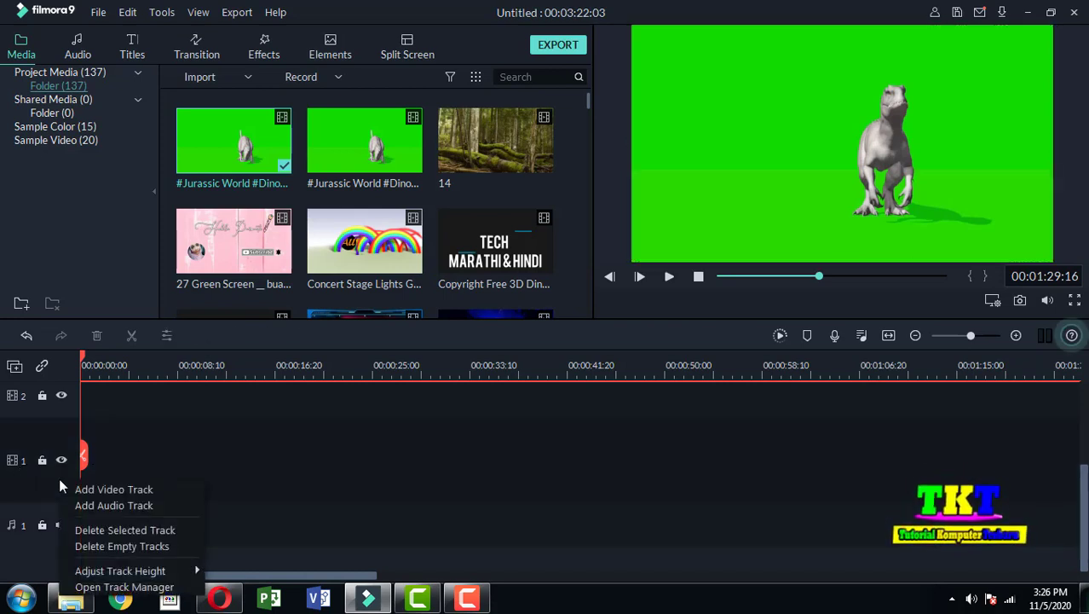
left_click(219, 447)
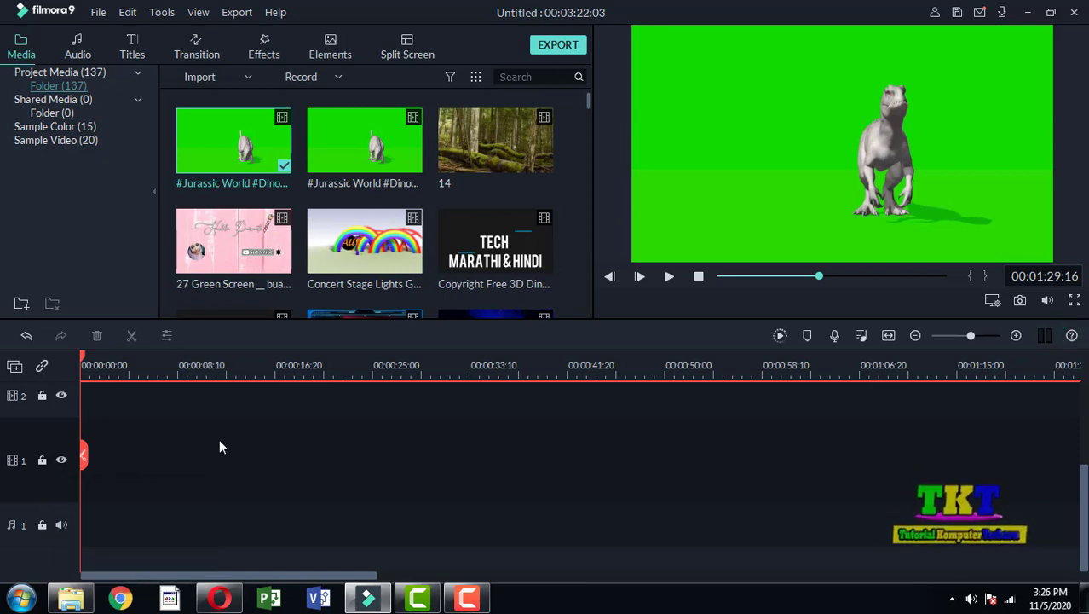
Step: Place the hutan-pinus-mangunan forest image at the start of video track 1 and extend it to about 18 seconds
mouse_move(466, 140)
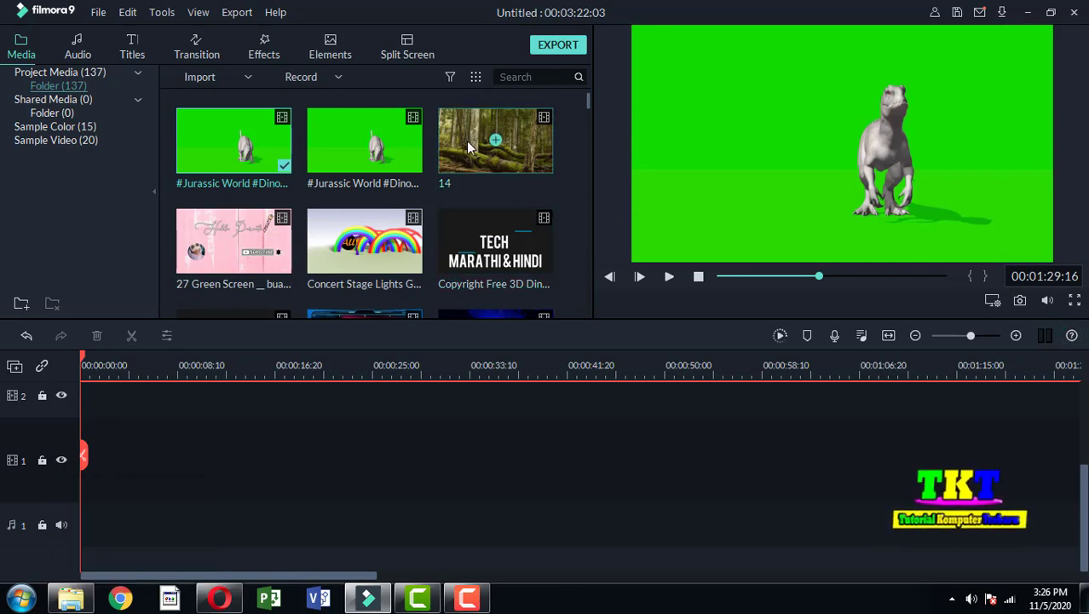
scroll(462, 148, "down", 1)
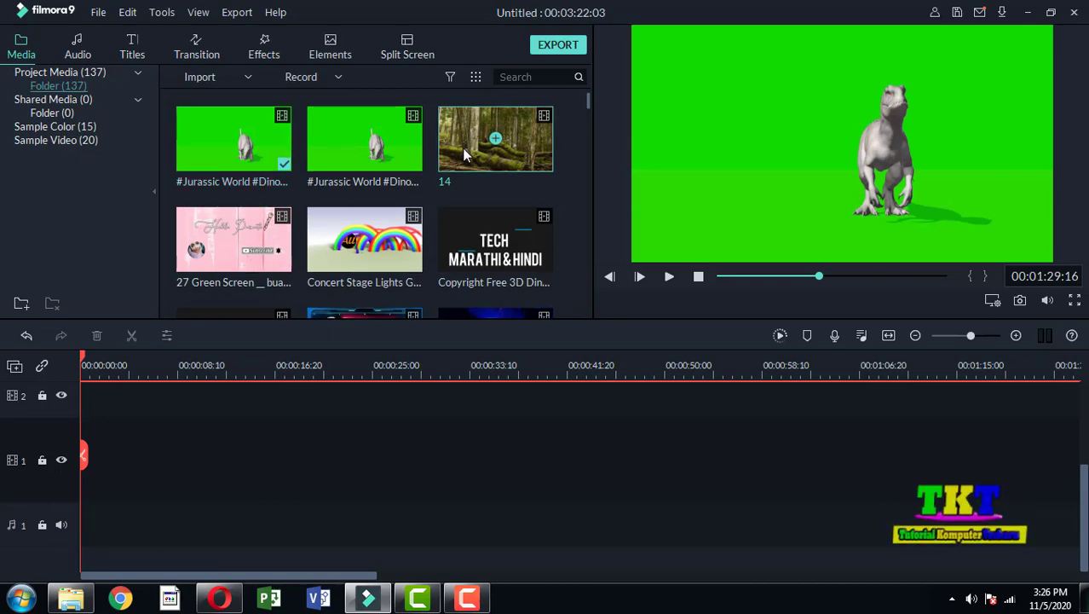
scroll(271, 264, "down", 20)
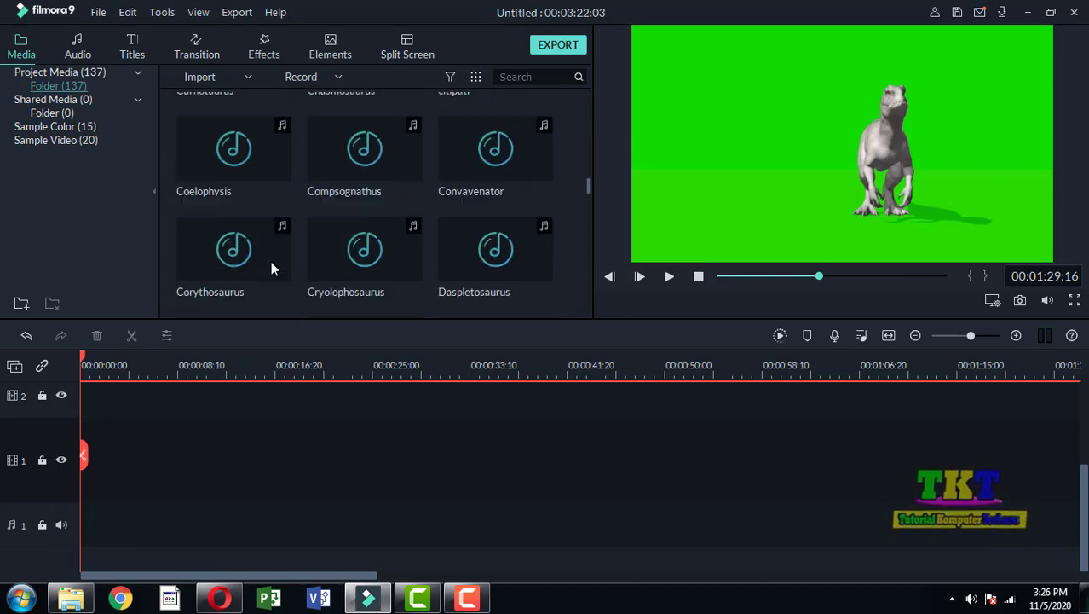
scroll(271, 264, "down", 3)
scroll(271, 264, "up", 20)
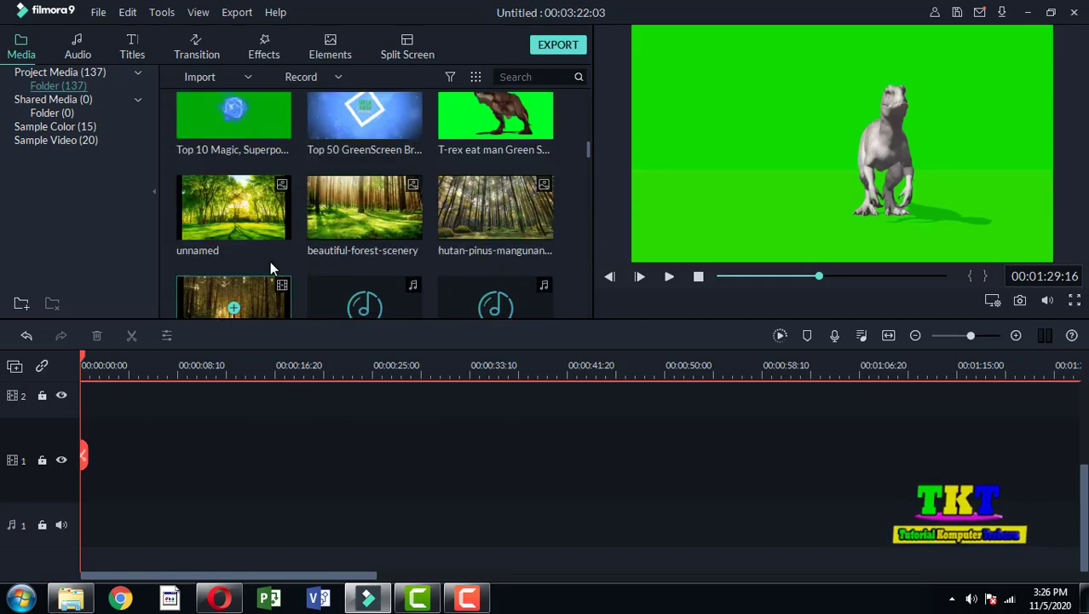
scroll(270, 262, "down", 5)
scroll(270, 261, "up", 4)
scroll(270, 261, "down", 8)
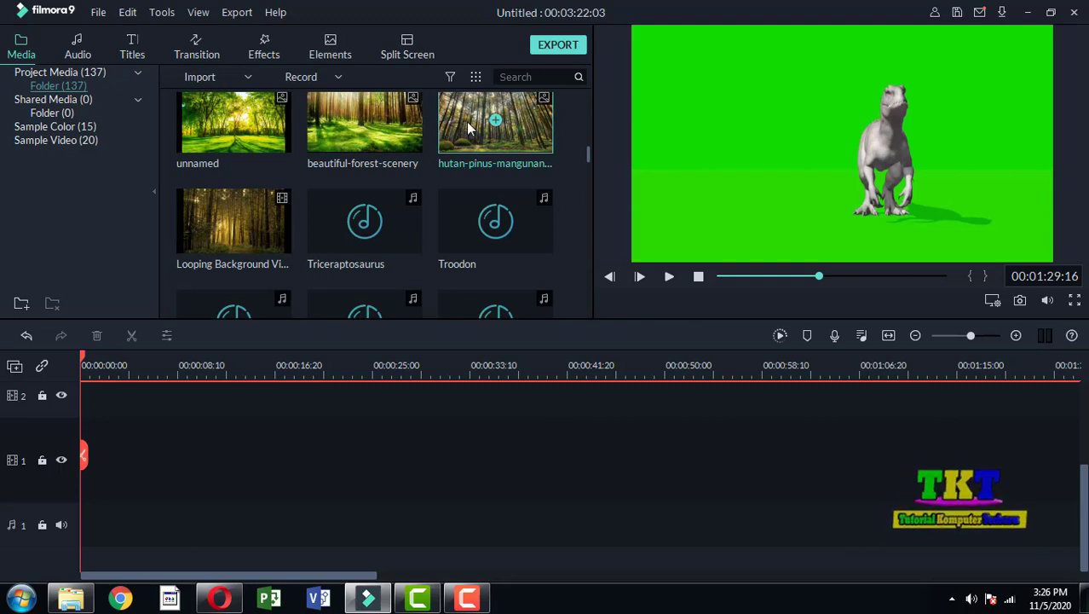
left_click_drag(255, 359, 81, 475)
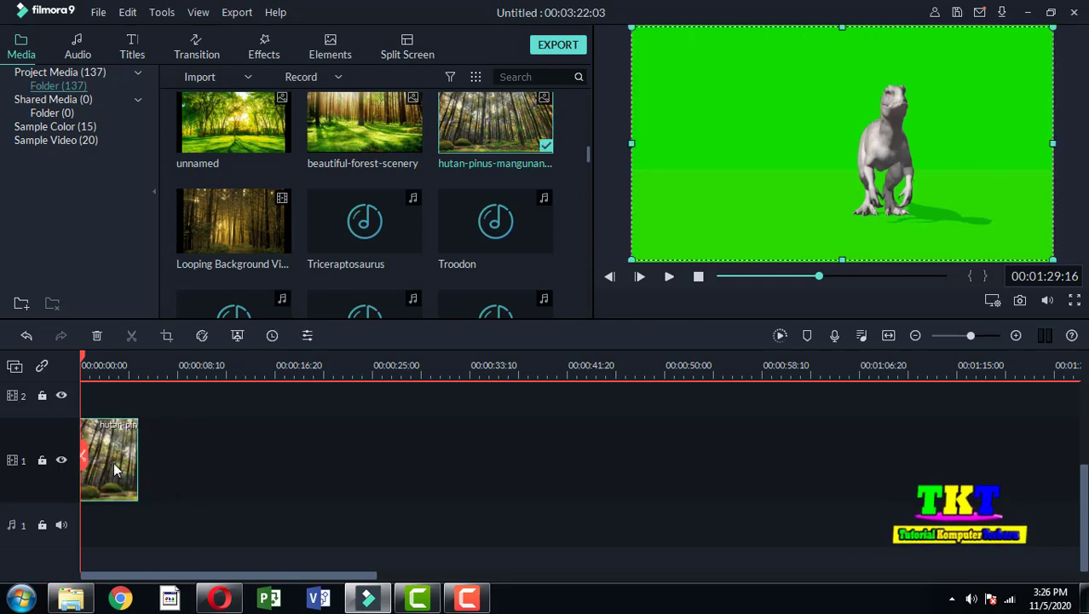
left_click_drag(137, 453, 289, 458)
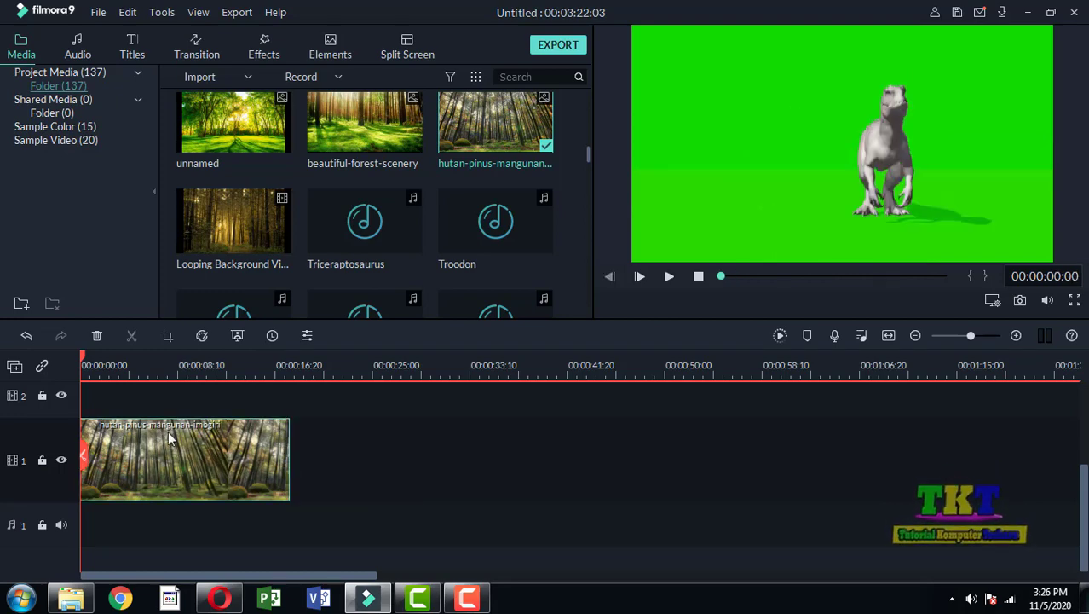
Step: Preview the frame at 00:00:02:15 and key out the dinosaur clip's green background using chroma key tolerance 66
left_click(109, 365)
left_click_drag(842, 143, 376, 447)
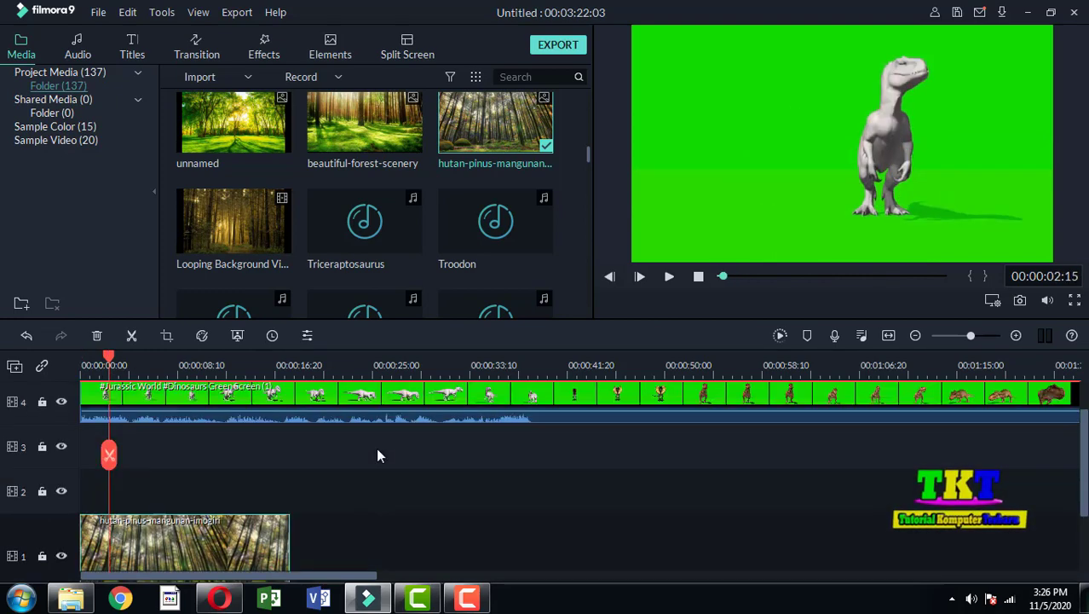
scroll(376, 455, "down", 3)
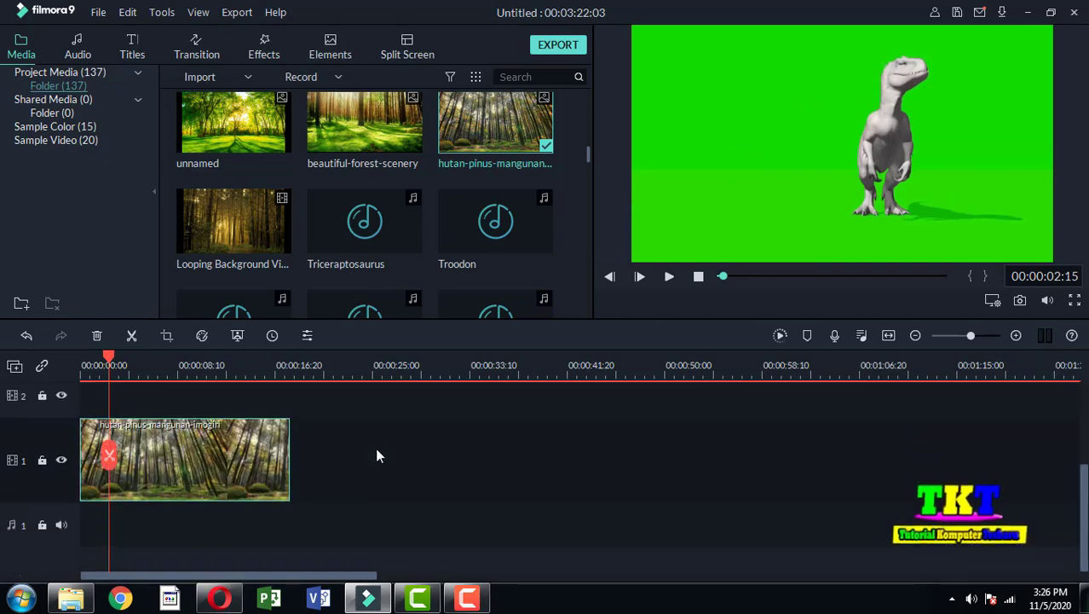
scroll(234, 441, "up", 3)
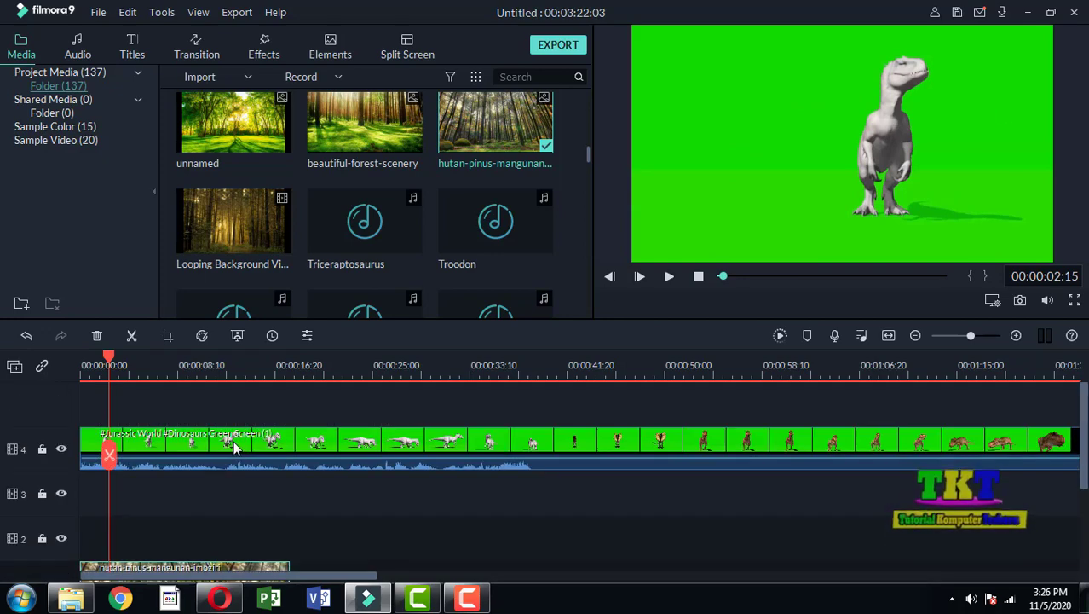
right_click(233, 440)
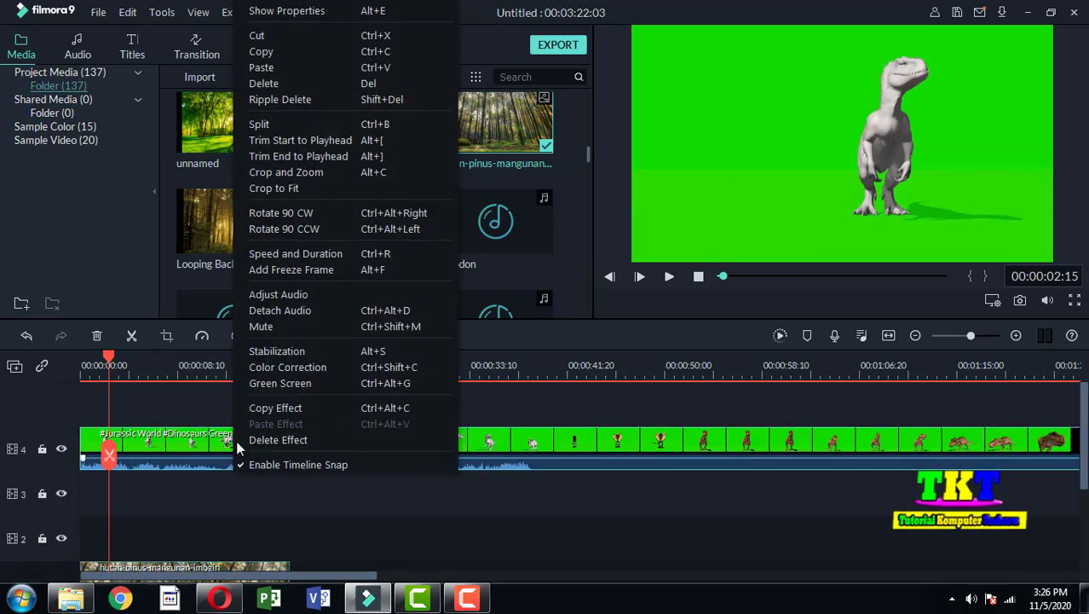
left_click(330, 378)
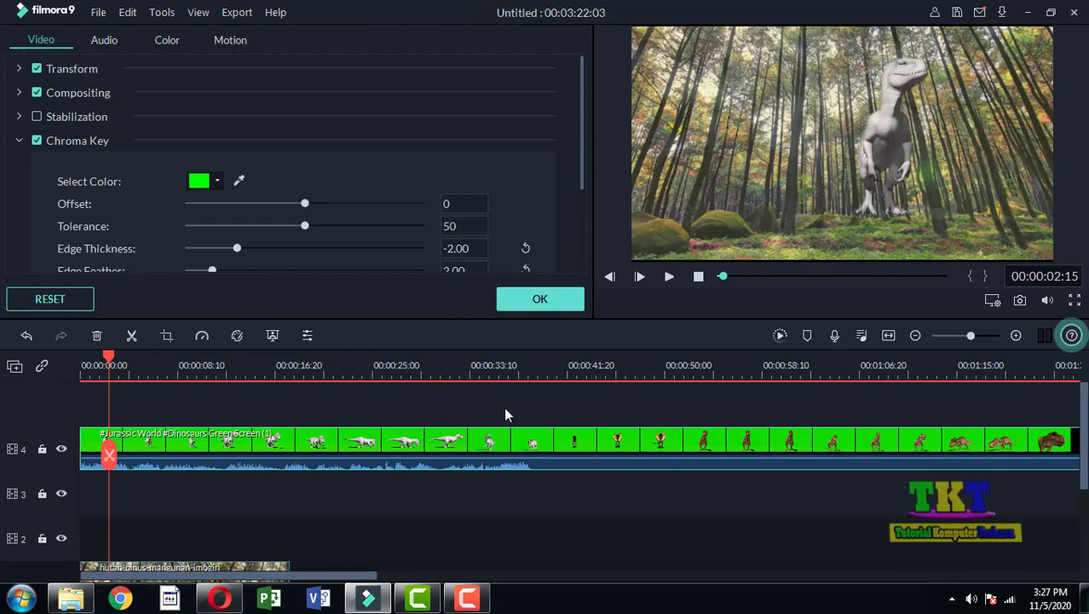
left_click(341, 225)
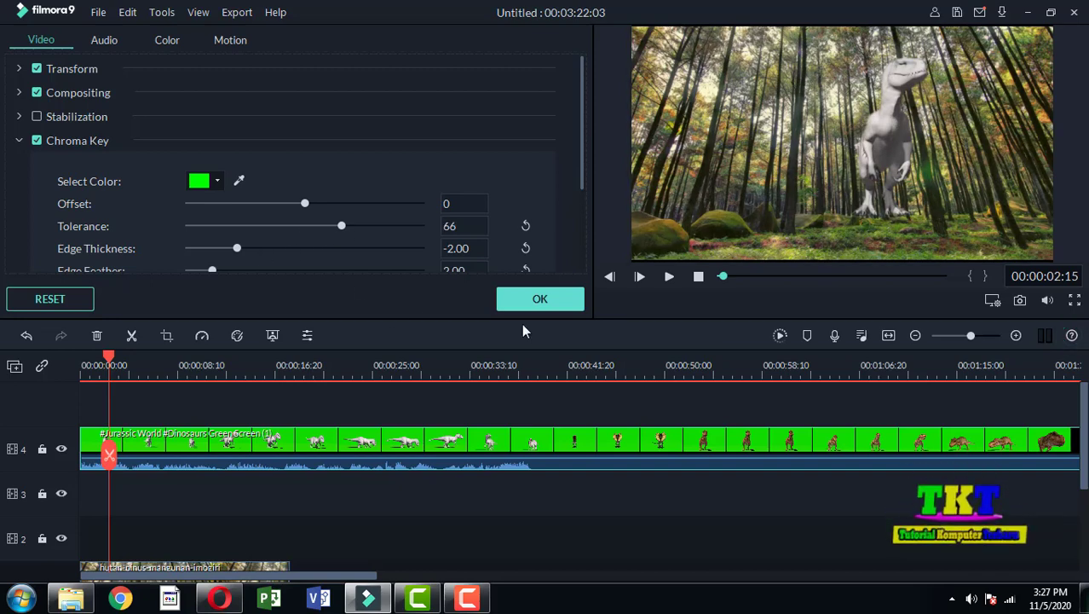
left_click(545, 302)
Step: Shrink the keyed dinosaur clip to about 70% of the frame and move it to the forest scene's lower-left corner
scroll(375, 448, "down", 3)
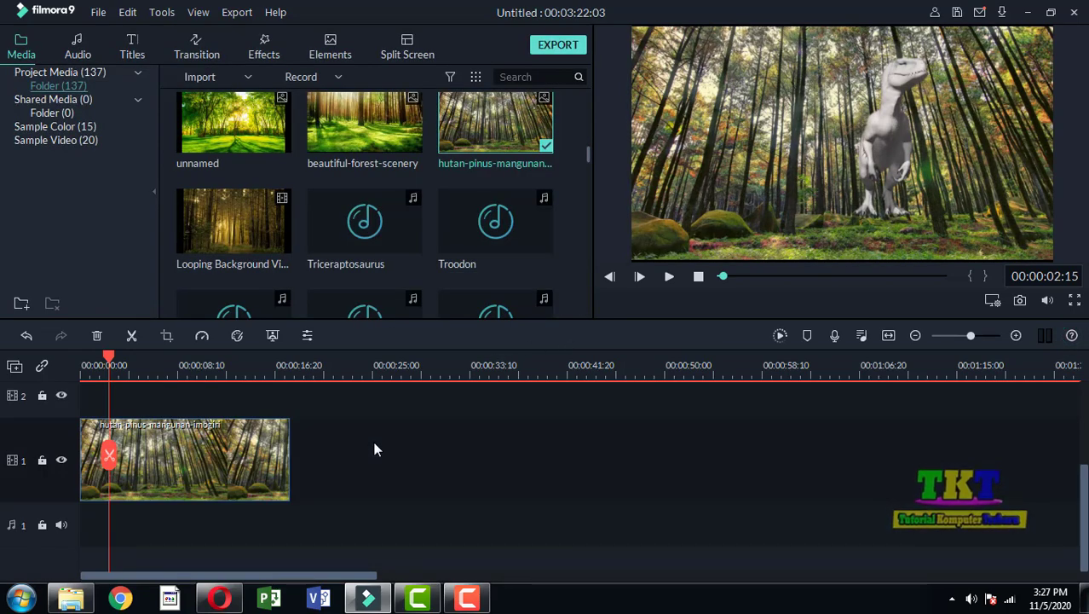
scroll(373, 441, "up", 3)
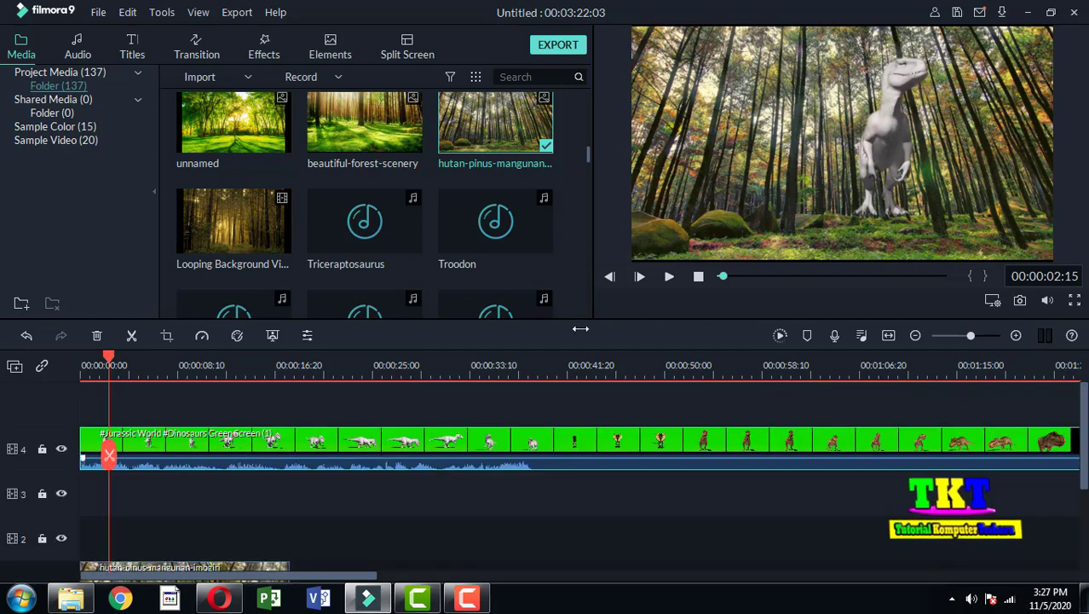
left_click(901, 132)
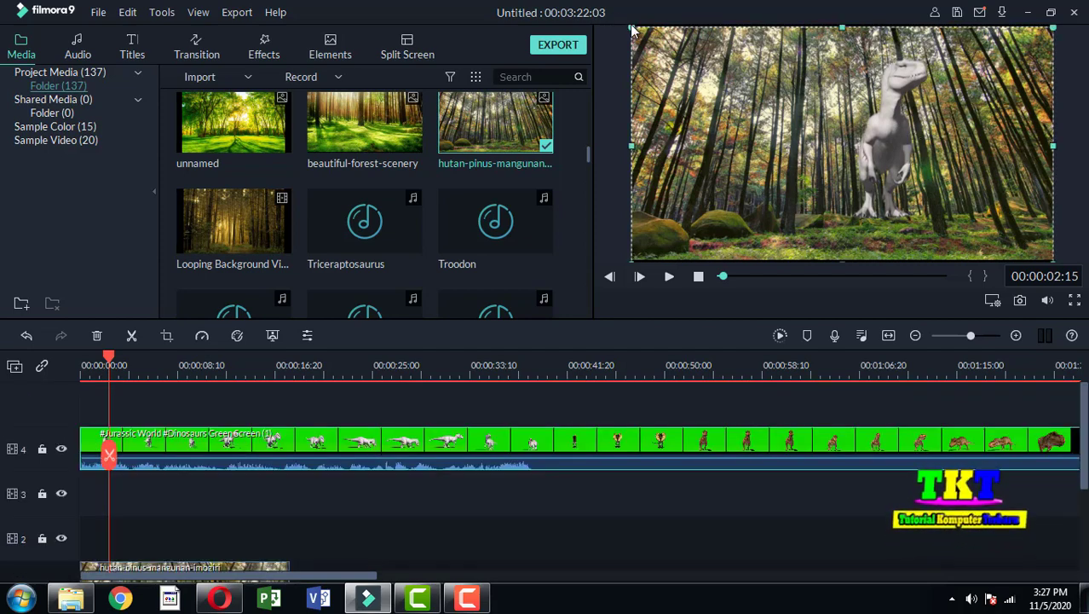
left_click_drag(631, 26, 773, 95)
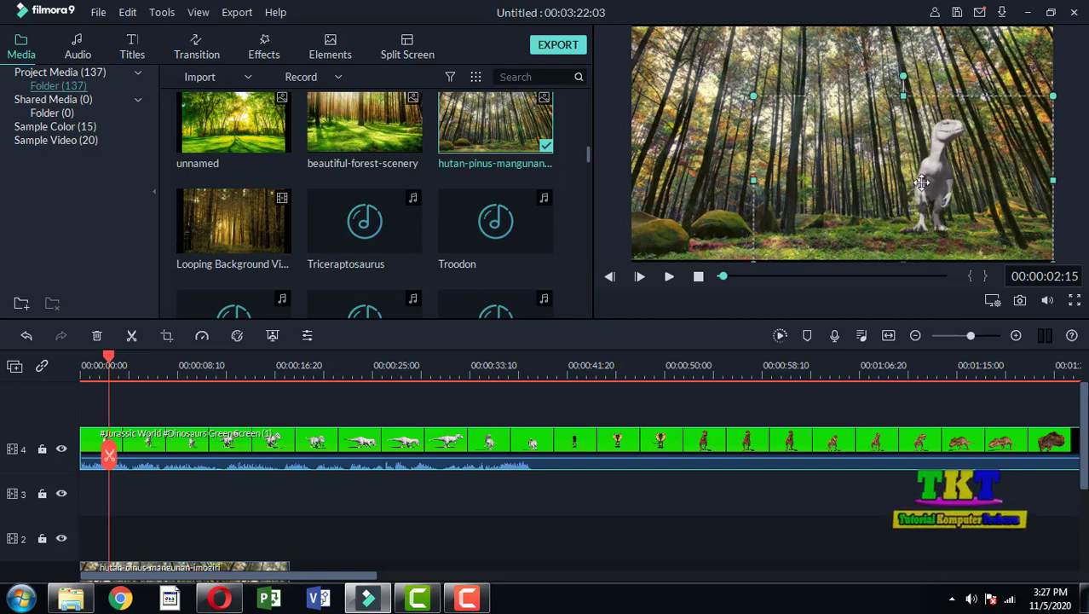
left_click_drag(922, 182, 682, 185)
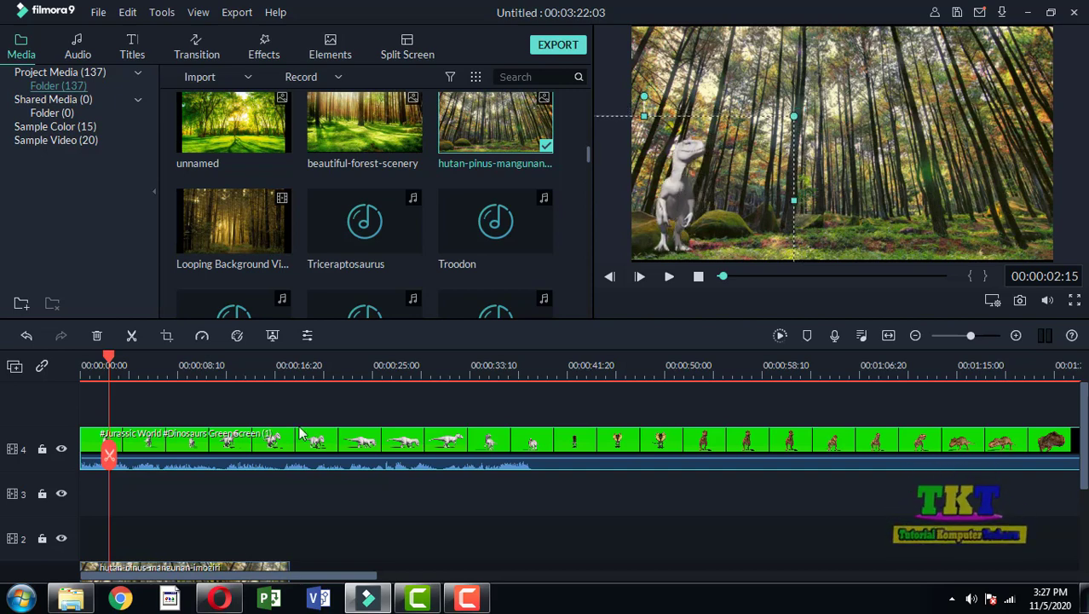
Step: Play the composite from 00:00:02:15 to about 00:00:20:04, checking the dinosaur's movement against the forest background
left_click(669, 277)
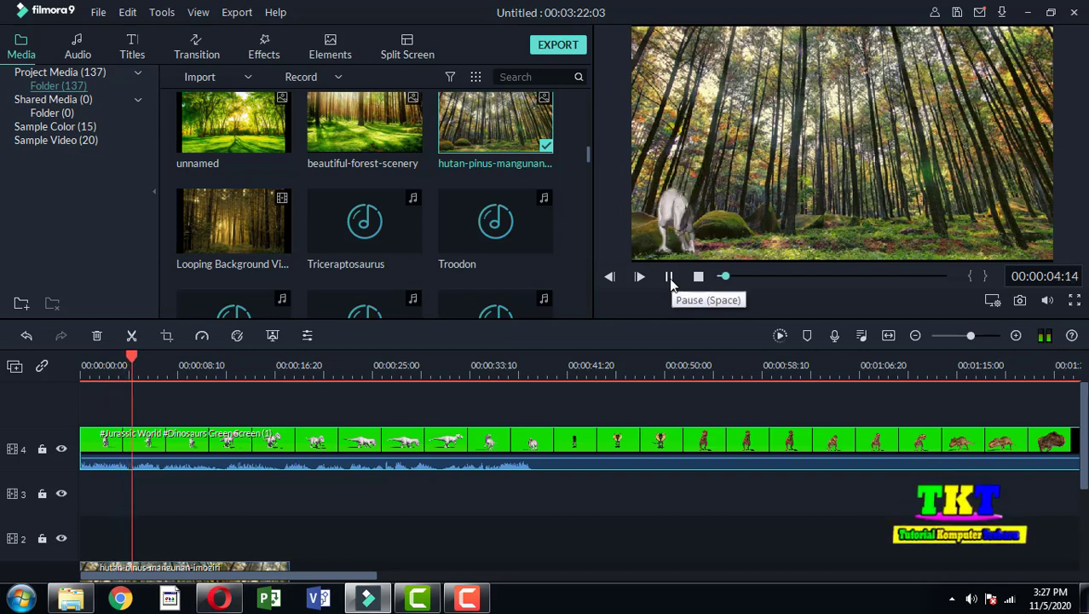
left_click(669, 277)
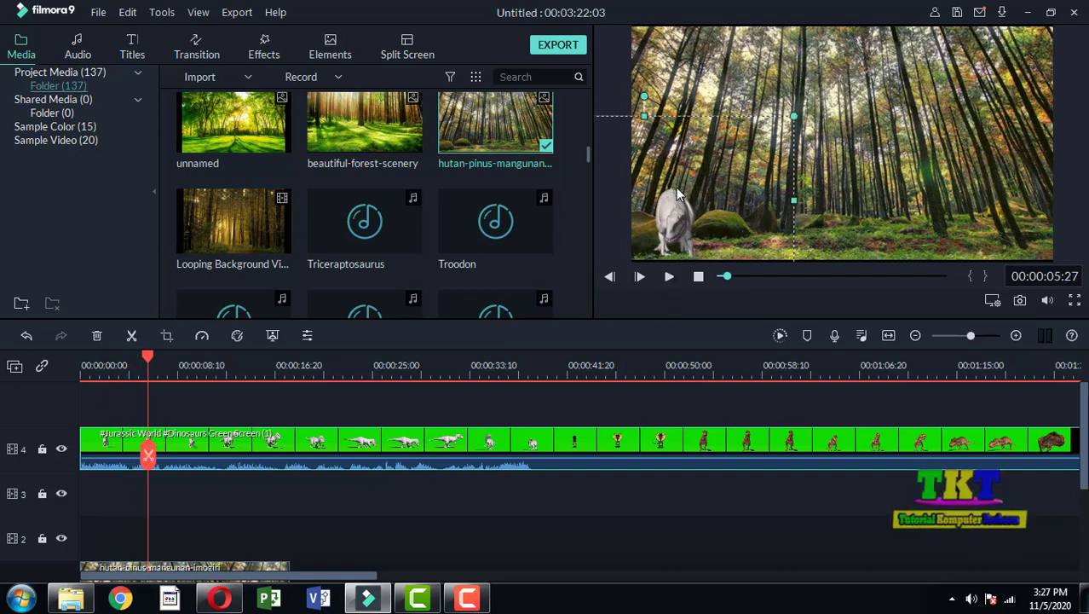
left_click(646, 63)
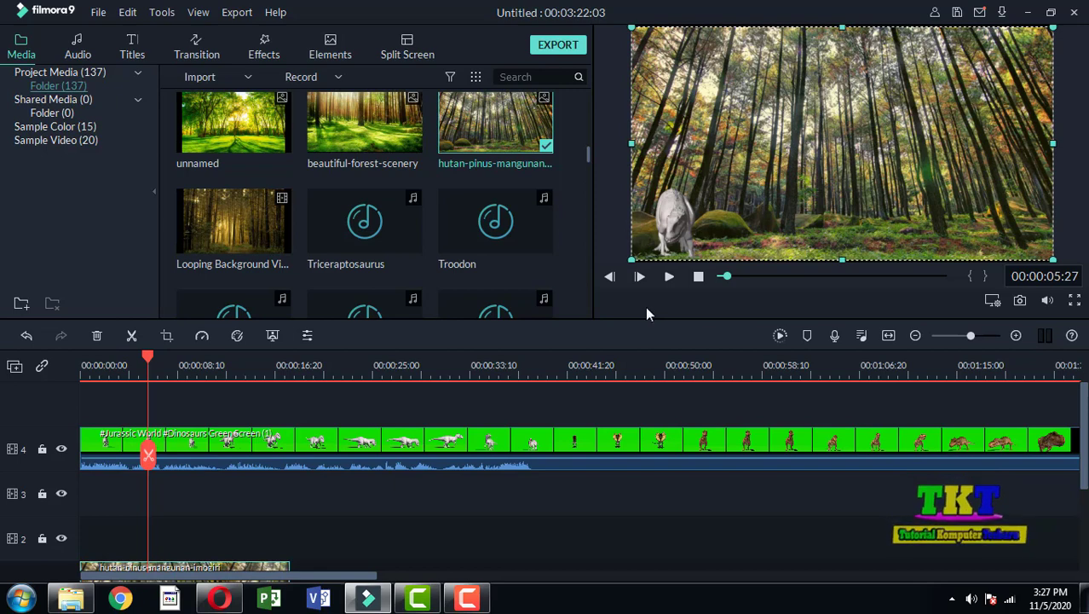
left_click(669, 277)
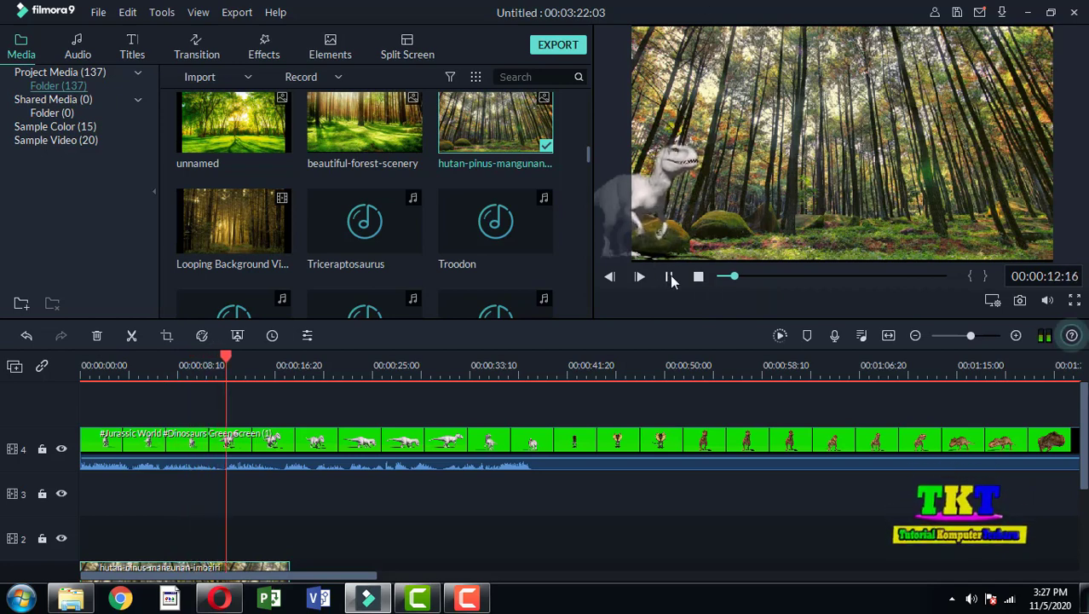
left_click(659, 125)
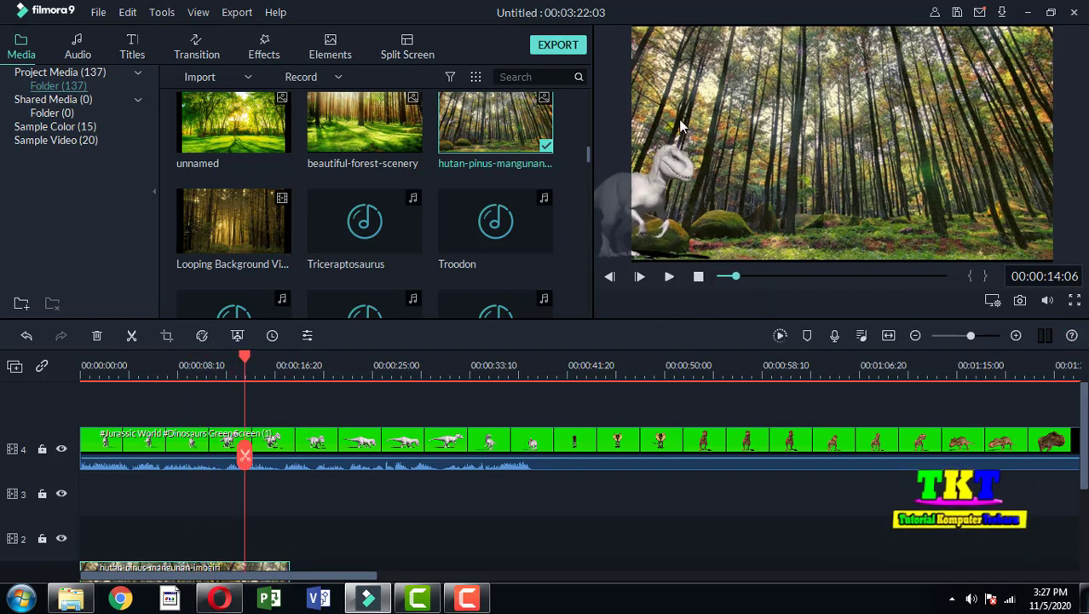
left_click(626, 58)
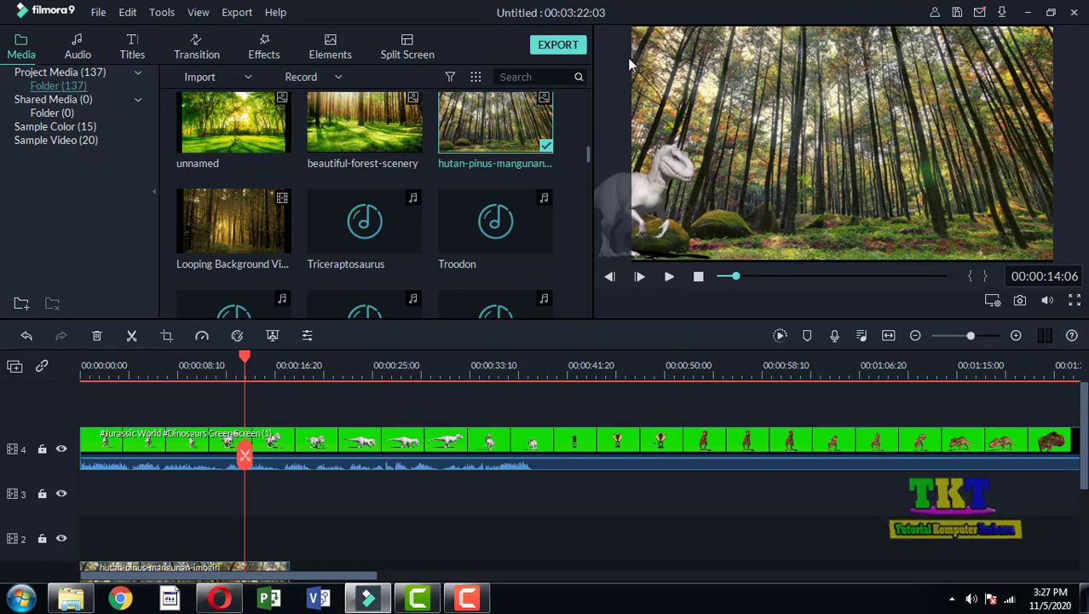
left_click(664, 91)
scroll(442, 366, "down", 1)
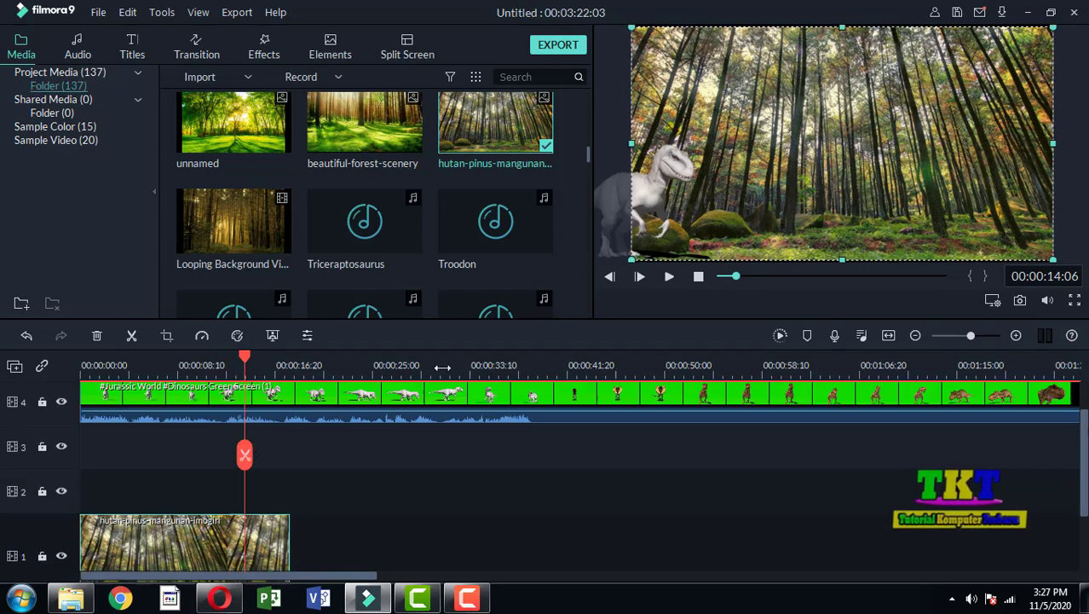
left_click(670, 277)
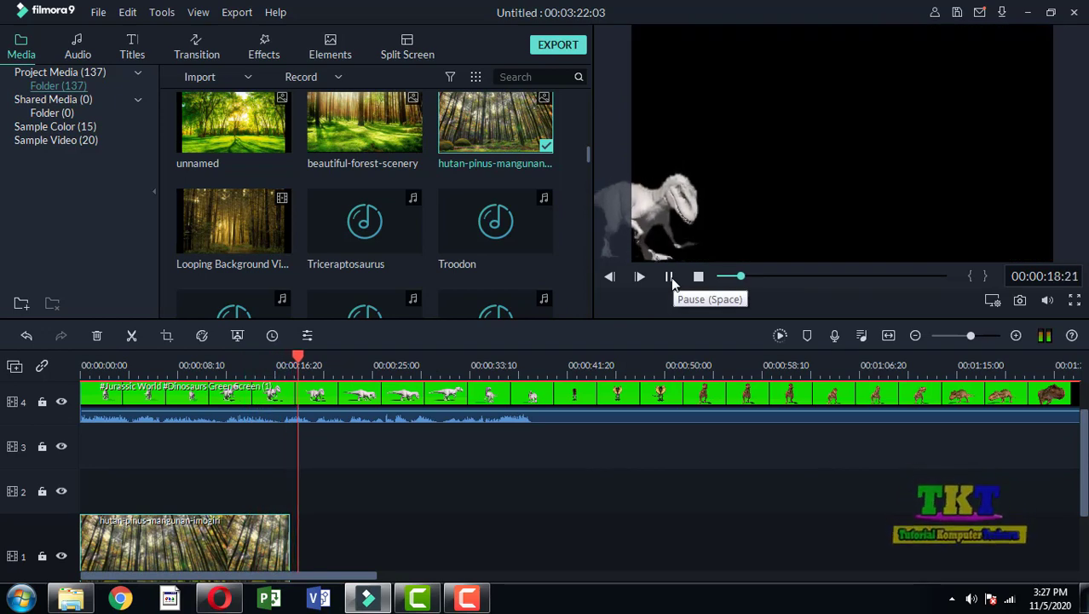
left_click(671, 278)
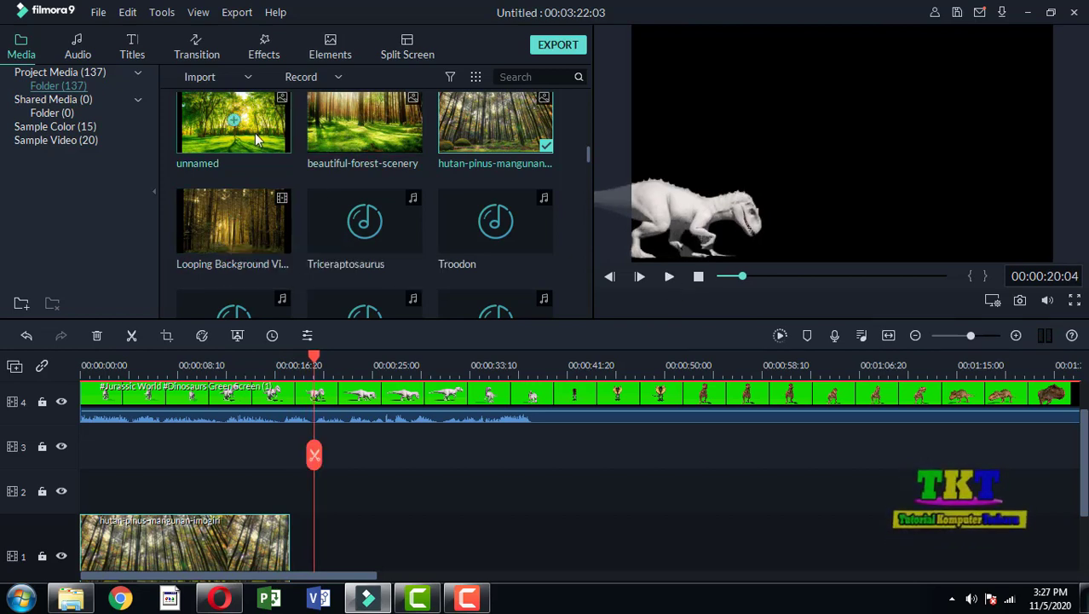
Step: Append the unnamed forest image after the pine forest on track 1, filling the frame's full width and lasting until about 54 seconds
left_click_drag(238, 128, 296, 534)
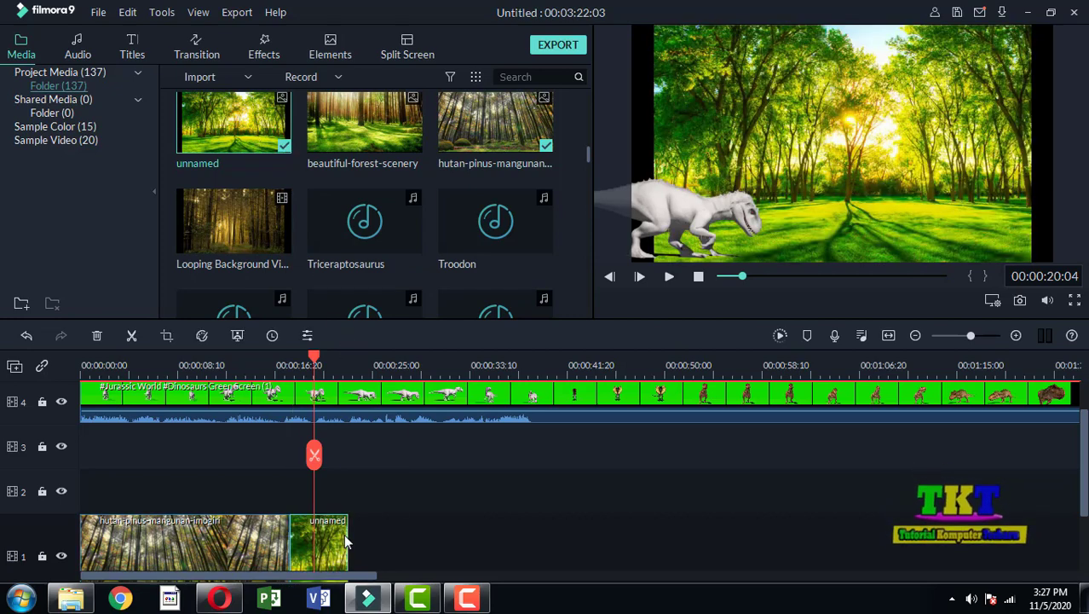
left_click(763, 79)
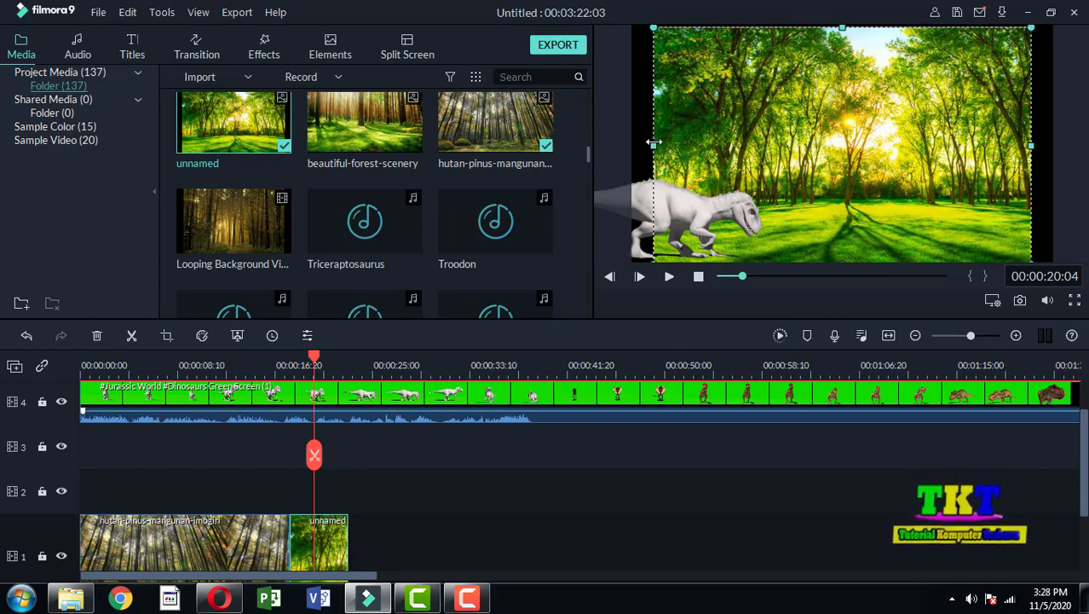
left_click_drag(654, 144, 633, 143)
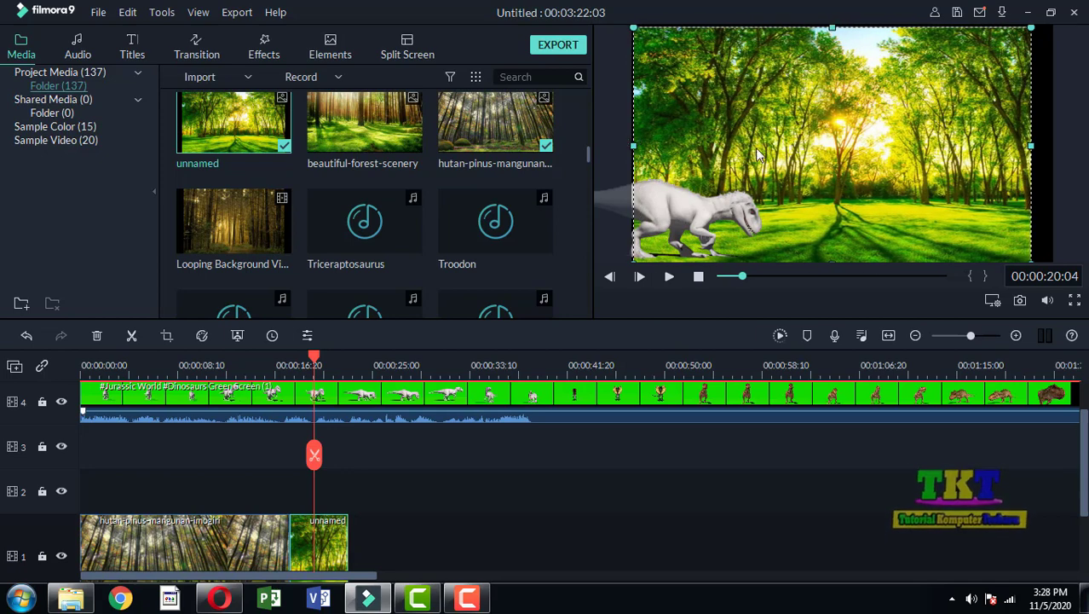
left_click_drag(1035, 146, 1058, 146)
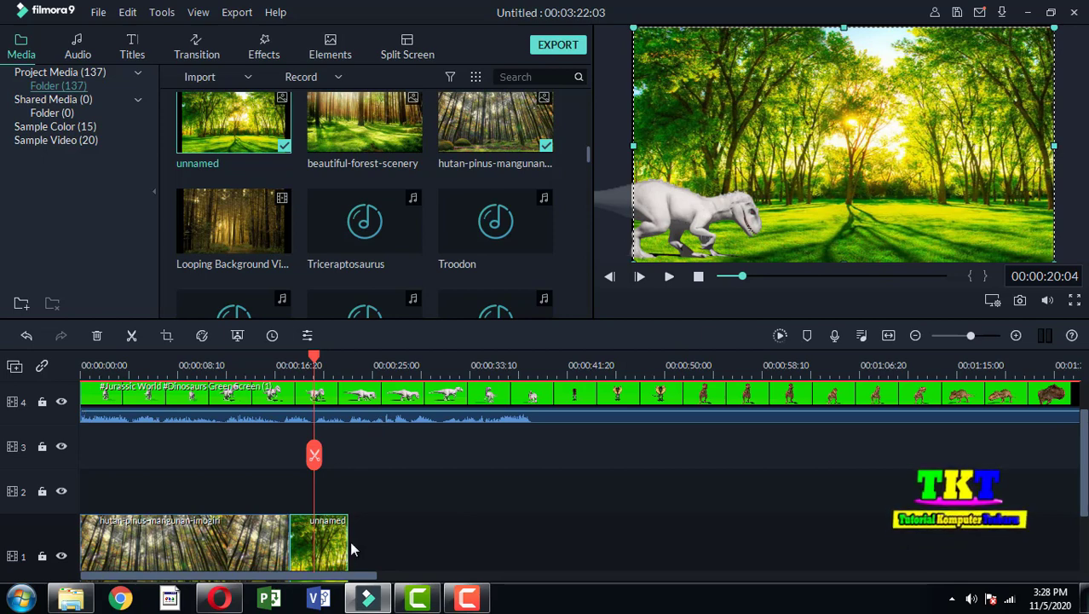
left_click_drag(350, 545, 713, 543)
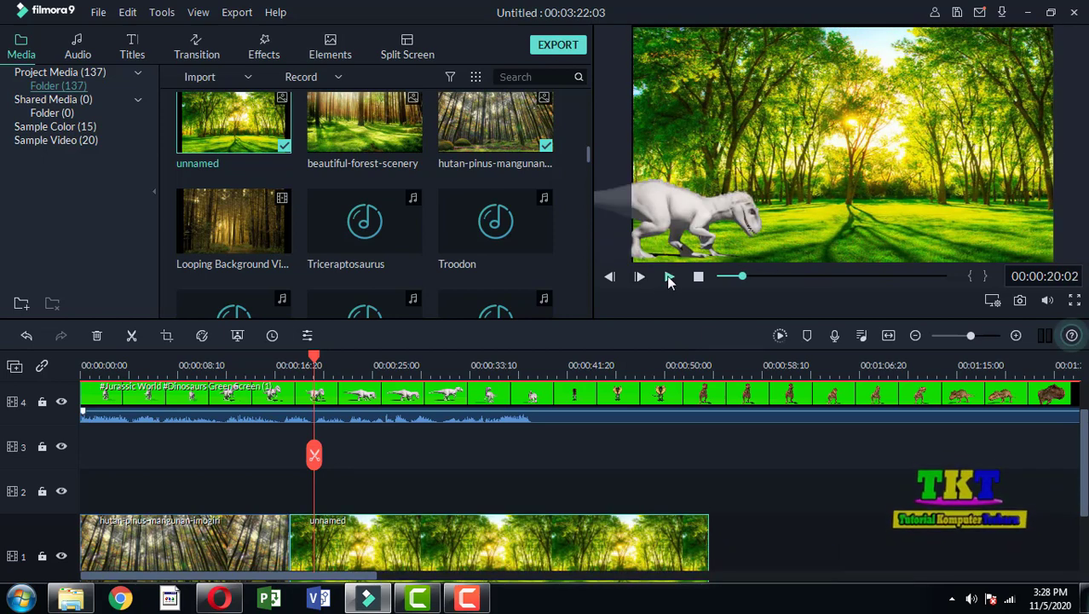
Step: Play the composite from 00:00:20:02 to about 00:00:33:25, checking the dinosaur against the green forest background
left_click(669, 278)
scroll(688, 439, "down", 2)
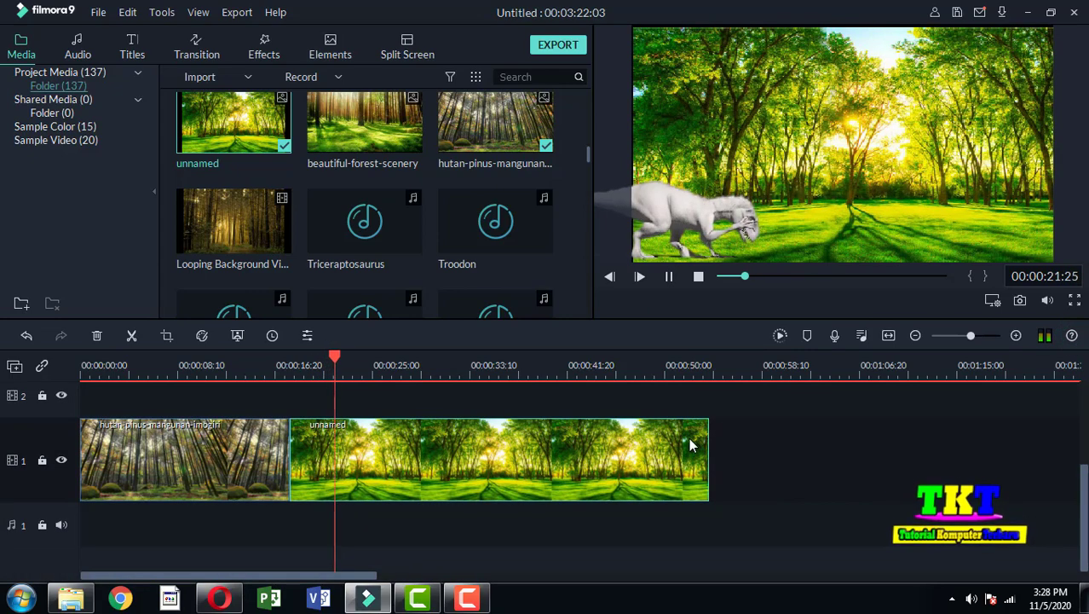
scroll(691, 444, "up", 2)
scroll(691, 445, "down", 1)
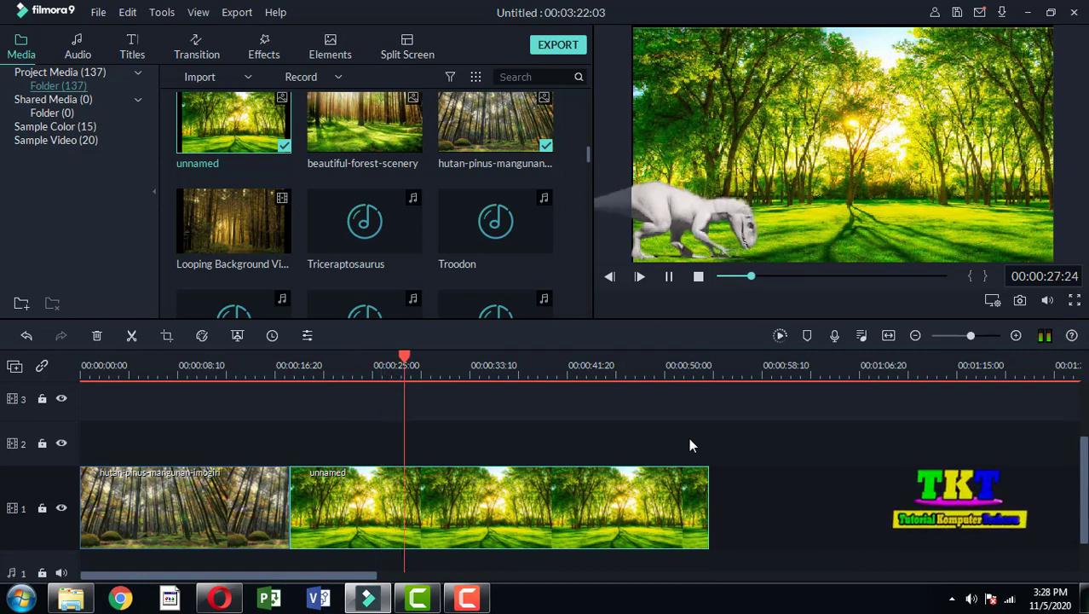
scroll(698, 435, "down", 1)
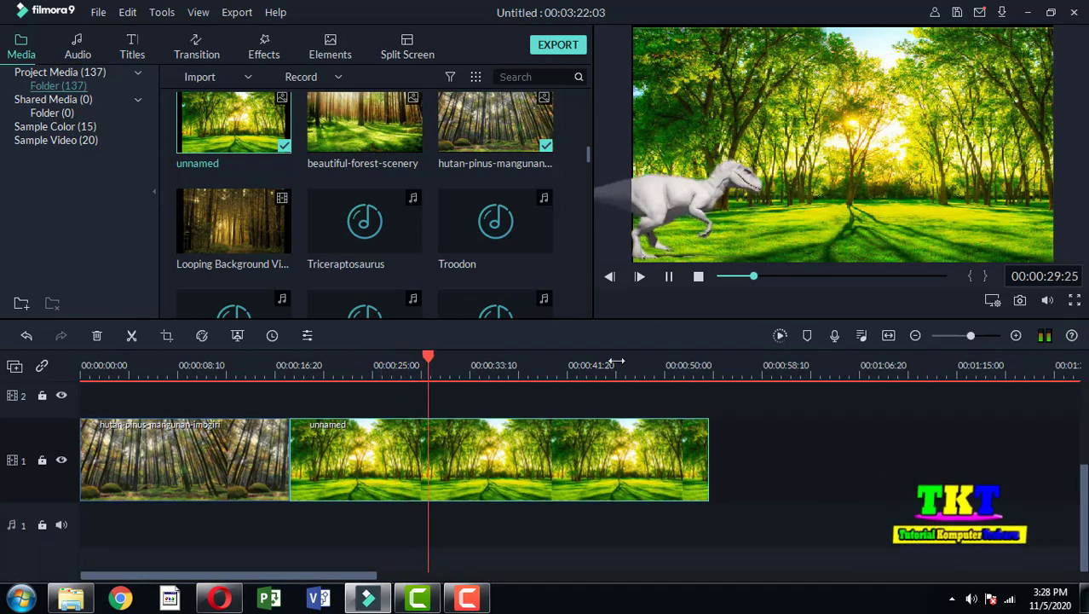
scroll(621, 419, "up", 3)
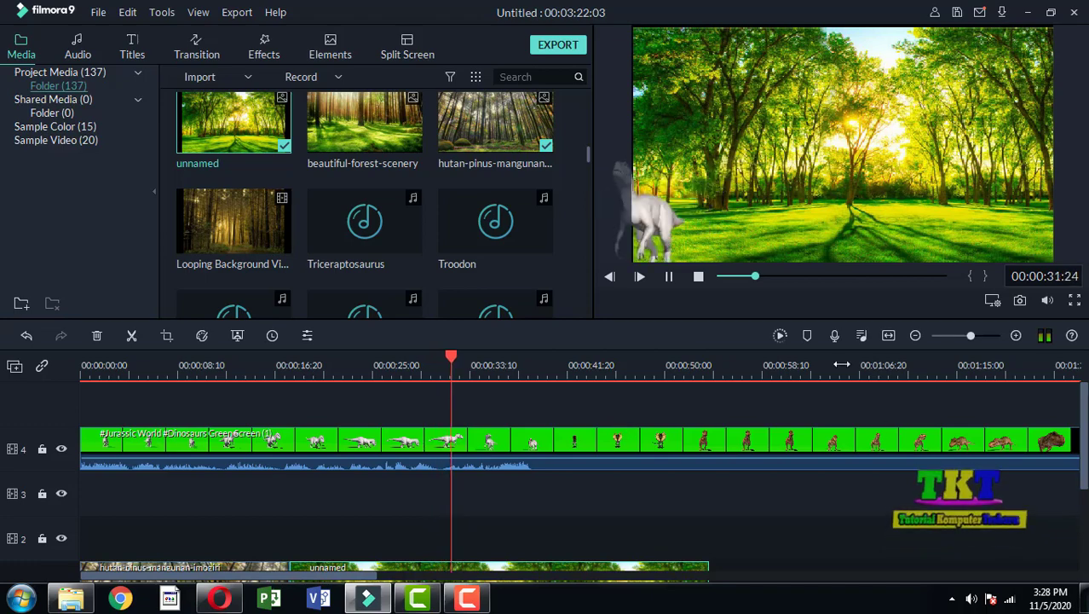
scroll(741, 393, "down", 2)
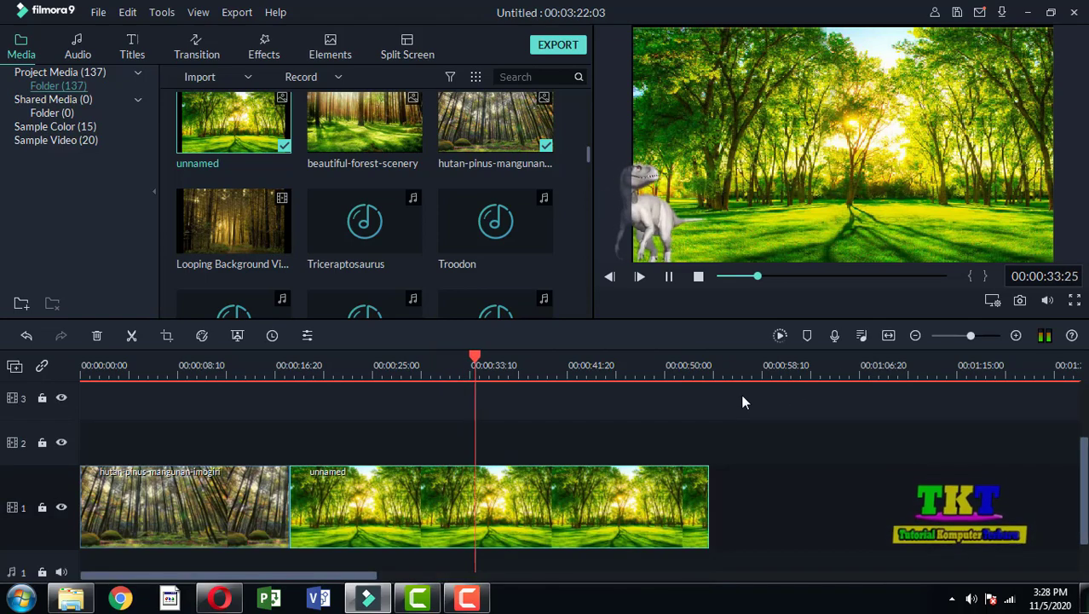
Step: Go back to the pine forest scene, pause at 00:00:14:10, and move the keyed dinosaur to the lower middle of the frame
left_click(210, 367)
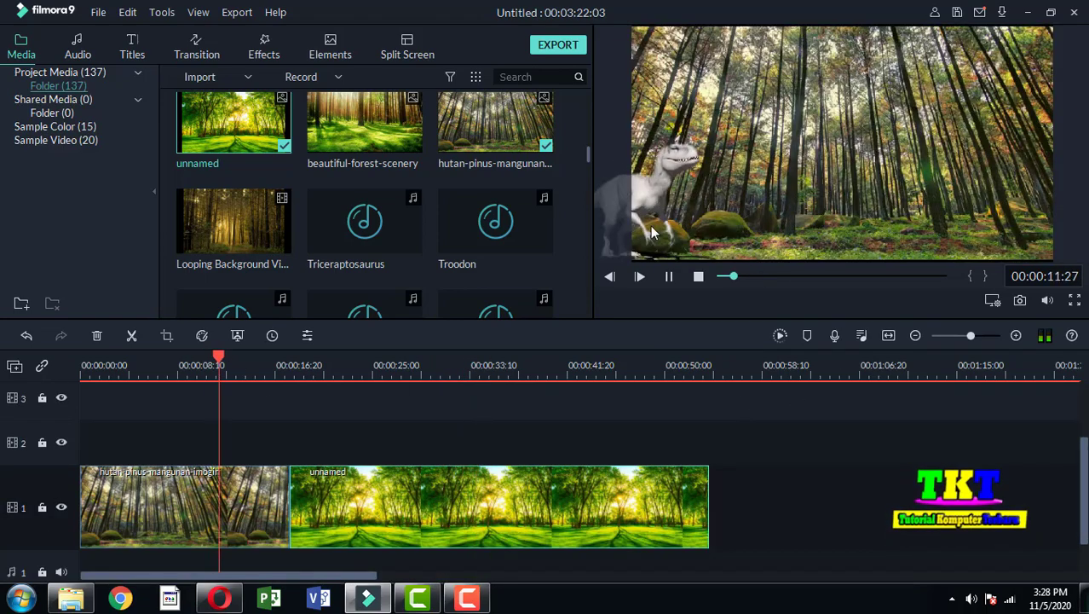
left_click(669, 276)
left_click(754, 169)
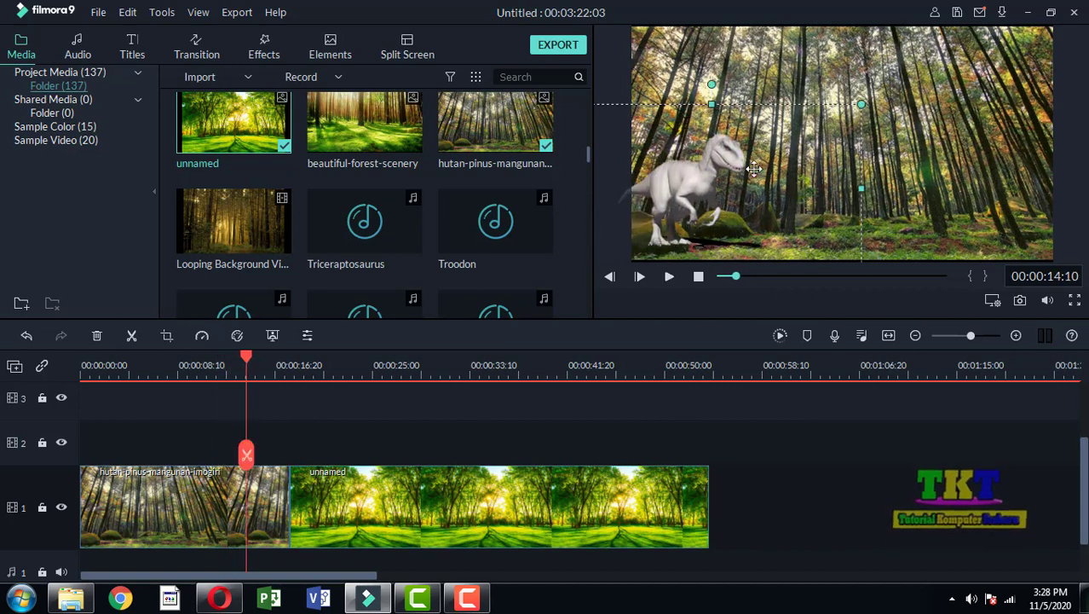
left_click_drag(754, 168, 825, 179)
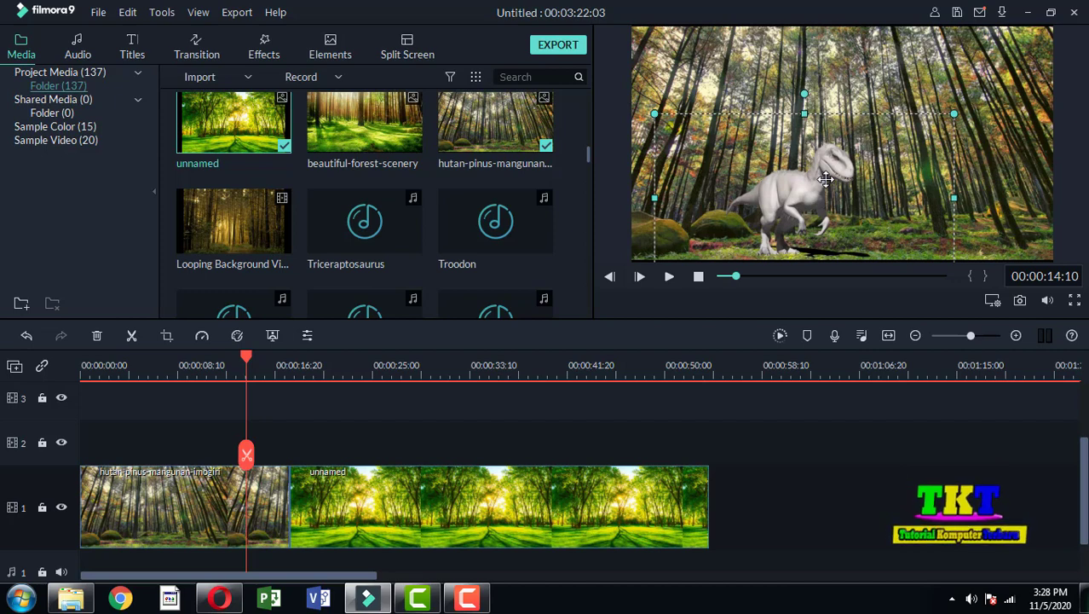
Step: Play the composite from 00:00:14:10 to 00:00:47:13, checking the repositioned dinosaurs in both forest scenes
left_click(669, 276)
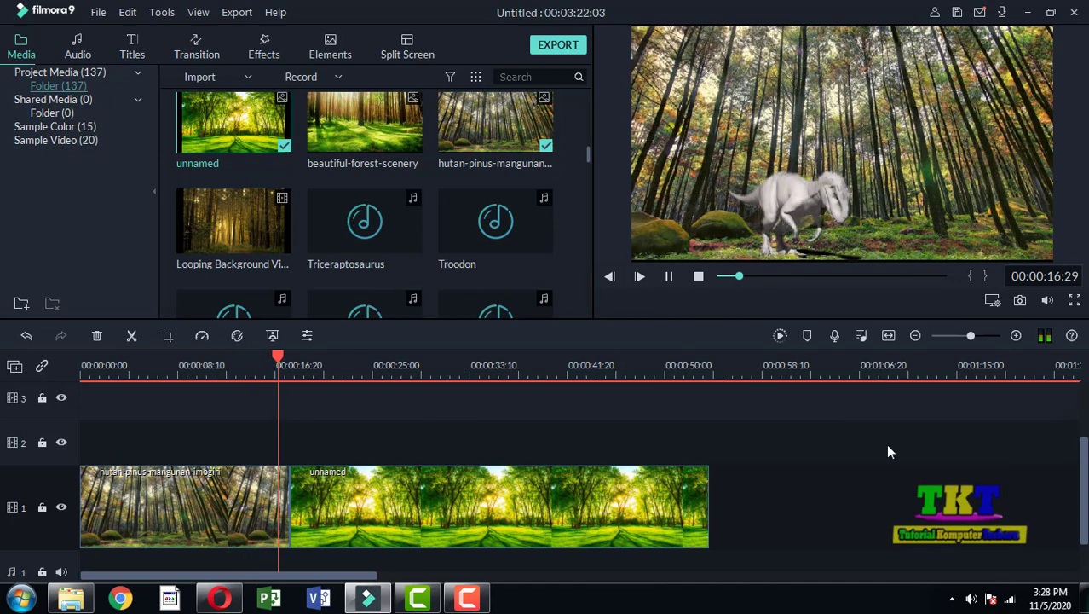
scroll(886, 443, "up", 1)
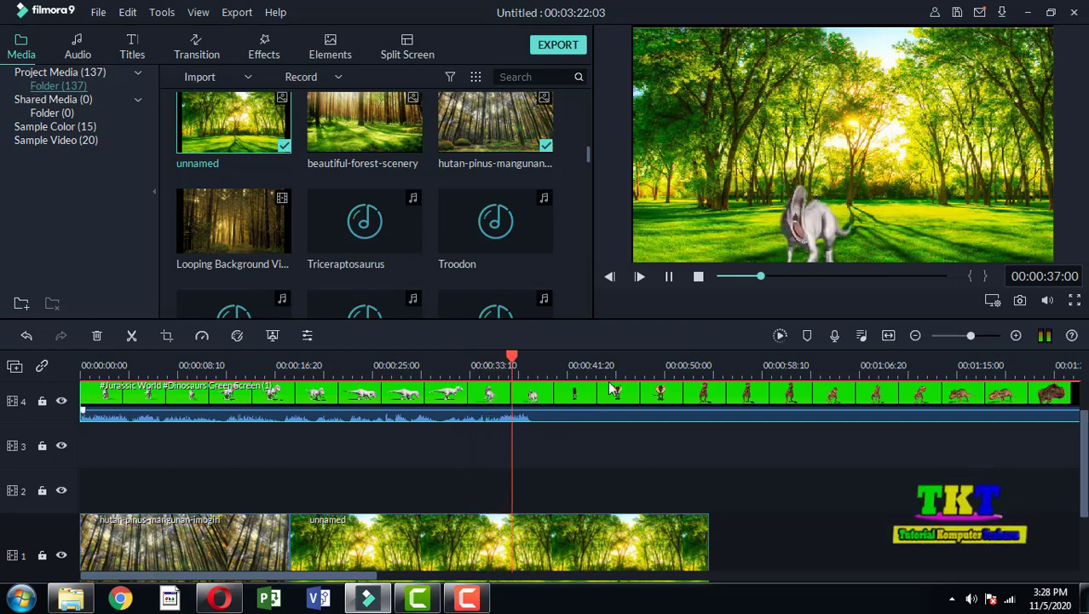
left_click(670, 277)
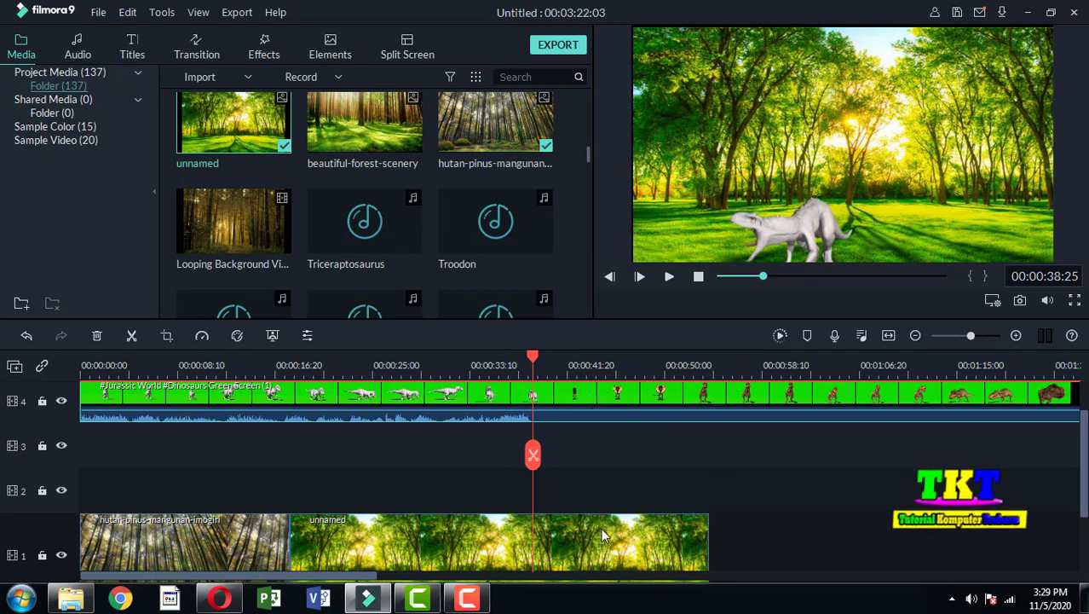
scroll(601, 536, "down", 1)
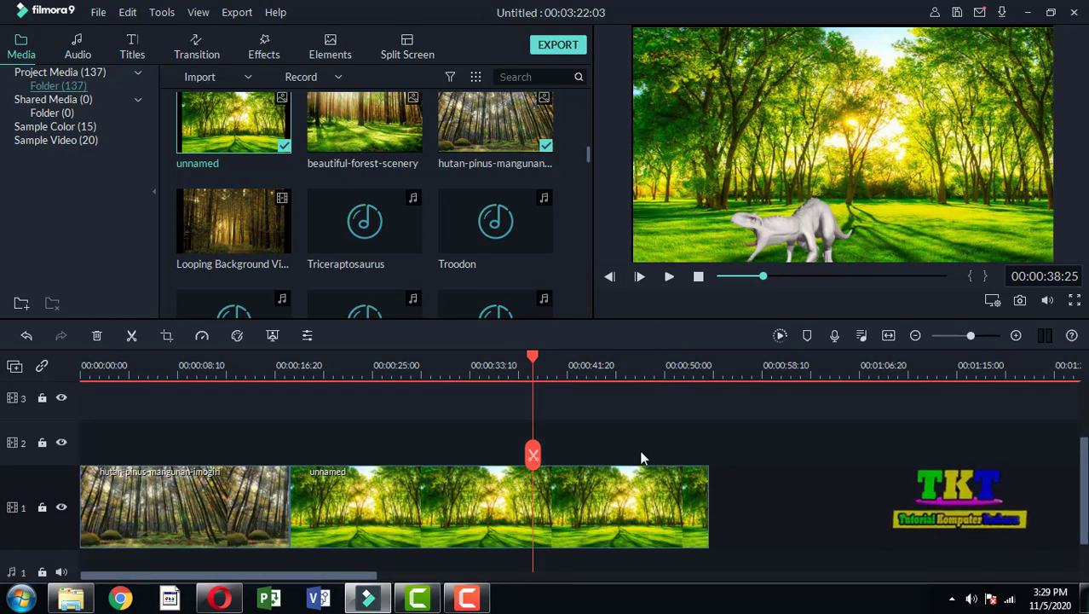
left_click(670, 276)
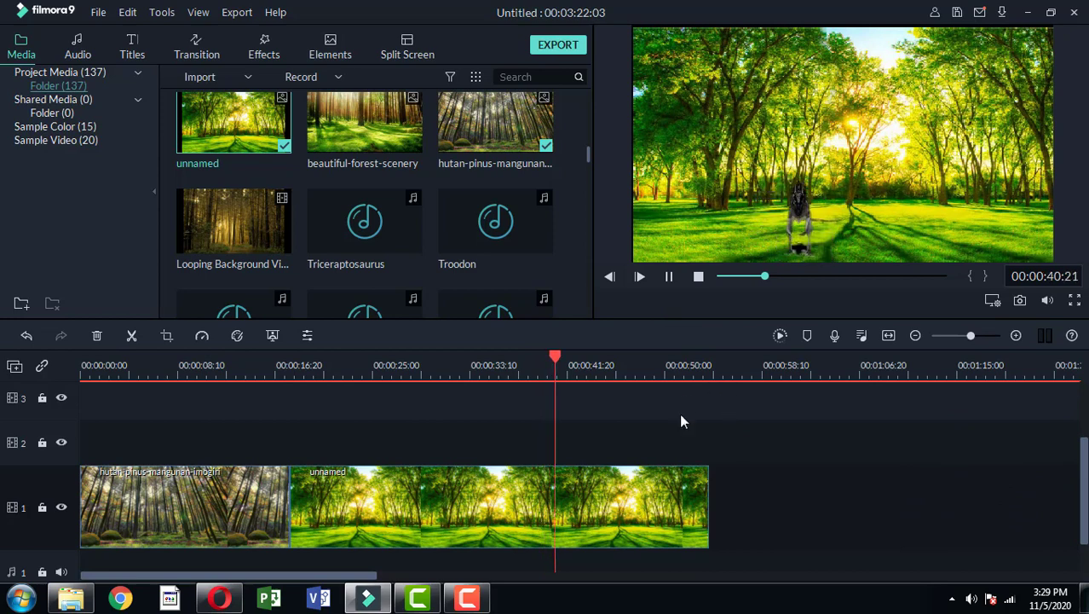
key("ctrl+z")
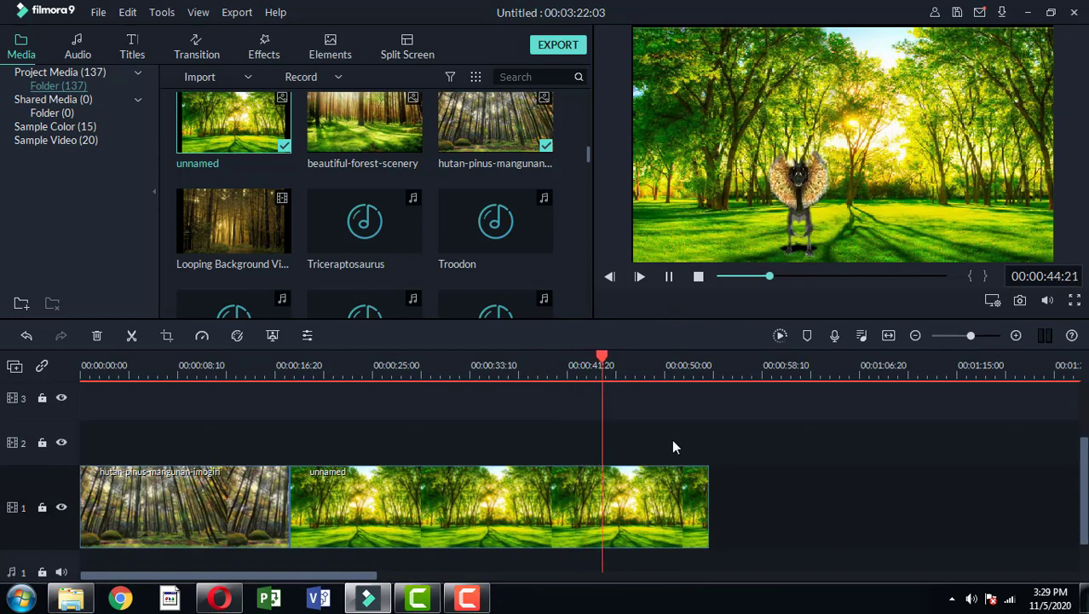
left_click(669, 278)
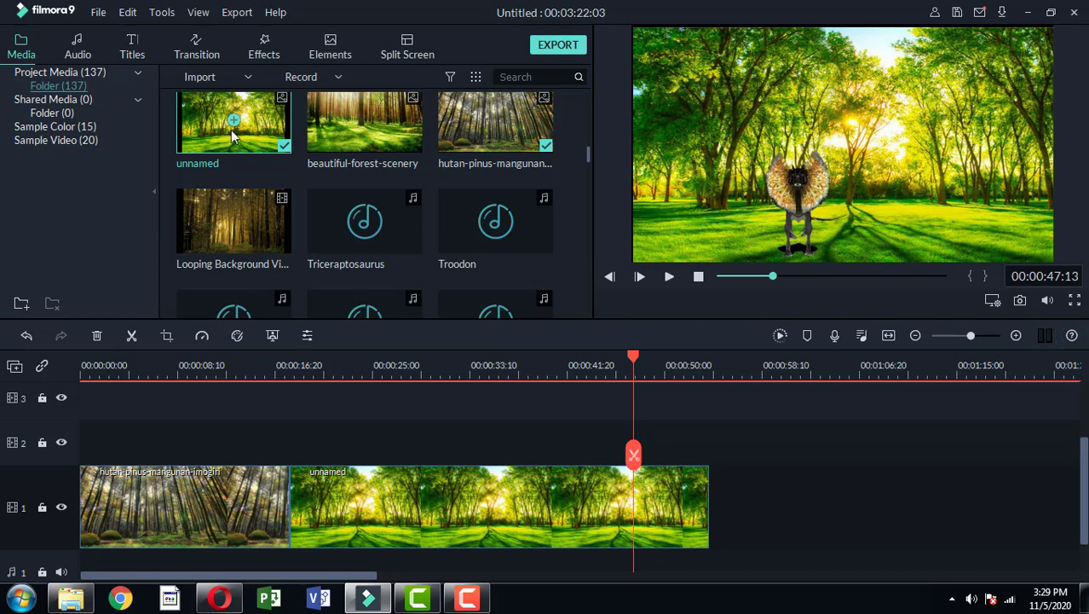
Step: Append a second unnamed forest image to track 1, filling the frame's full width and lasting until about 00:01:31
left_click_drag(198, 137, 711, 511)
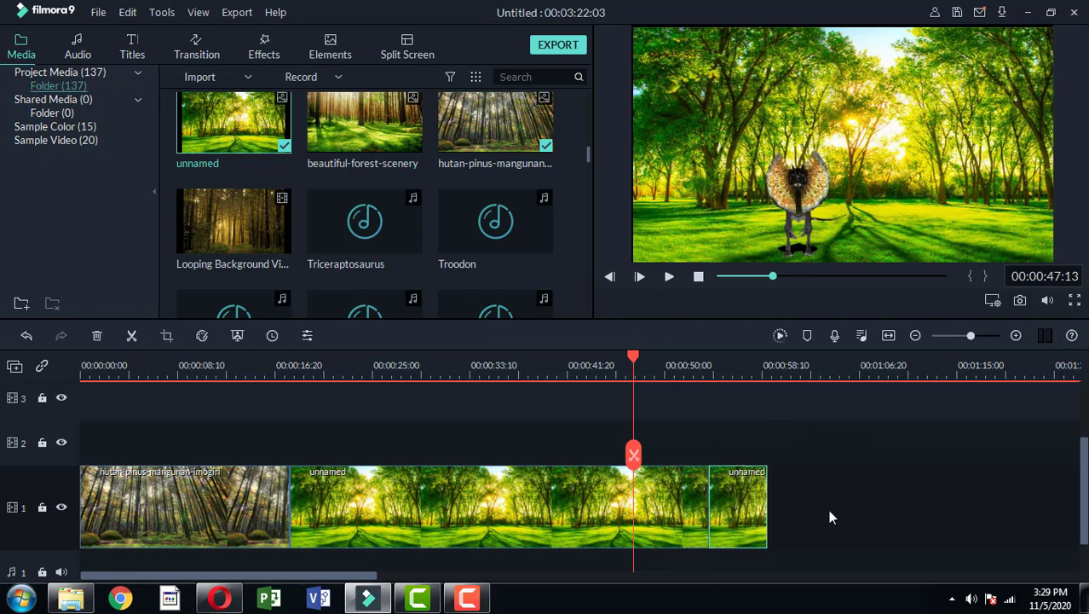
left_click(740, 375)
left_click(679, 182)
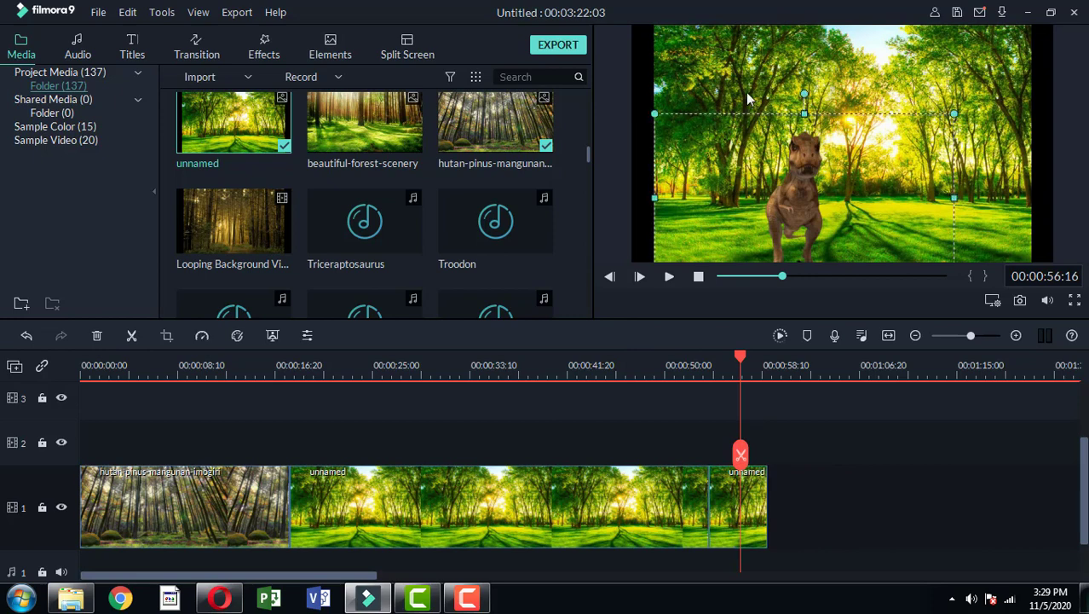
left_click(741, 62)
left_click_drag(655, 143, 634, 142)
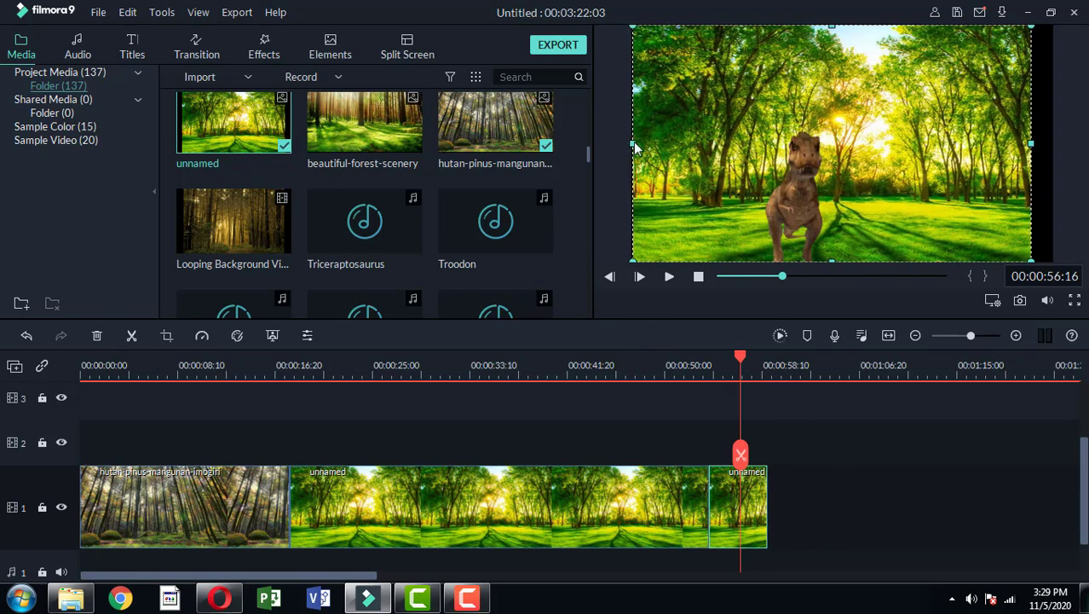
left_click_drag(1034, 141, 1060, 142)
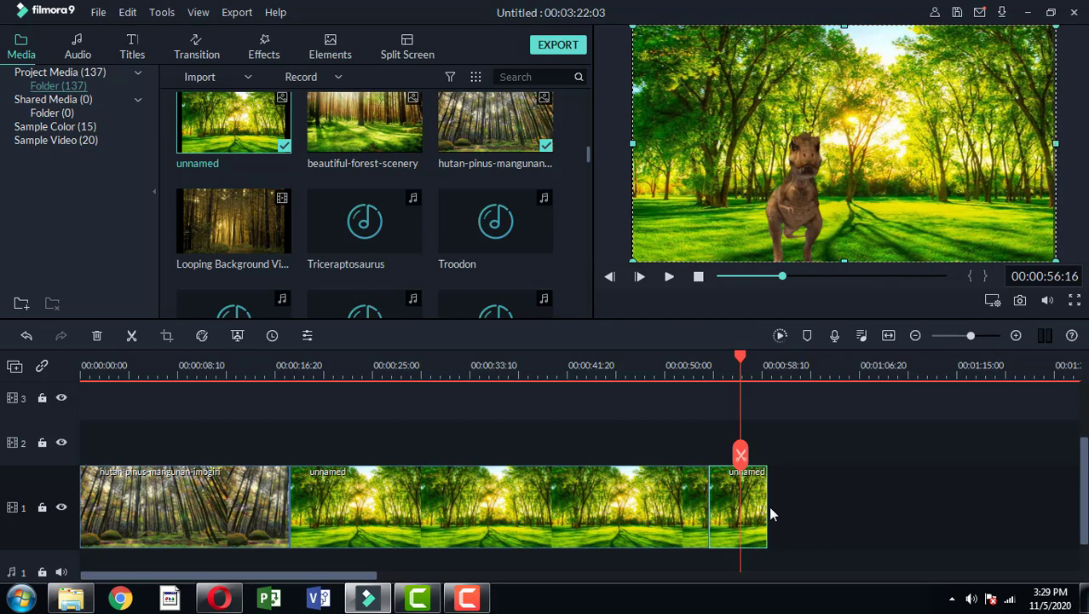
left_click_drag(773, 508, 1029, 511)
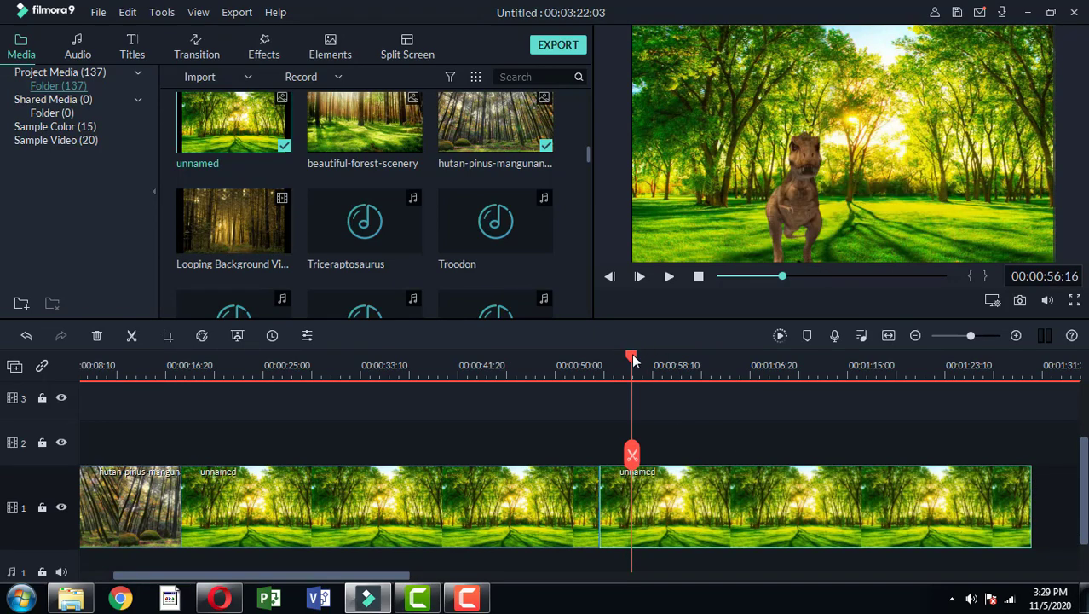
Step: Split the green-screen dinosaur clip on track 4 at 00:01:28:10, where the close-up T-rex shot changes
left_click_drag(633, 360, 1007, 390)
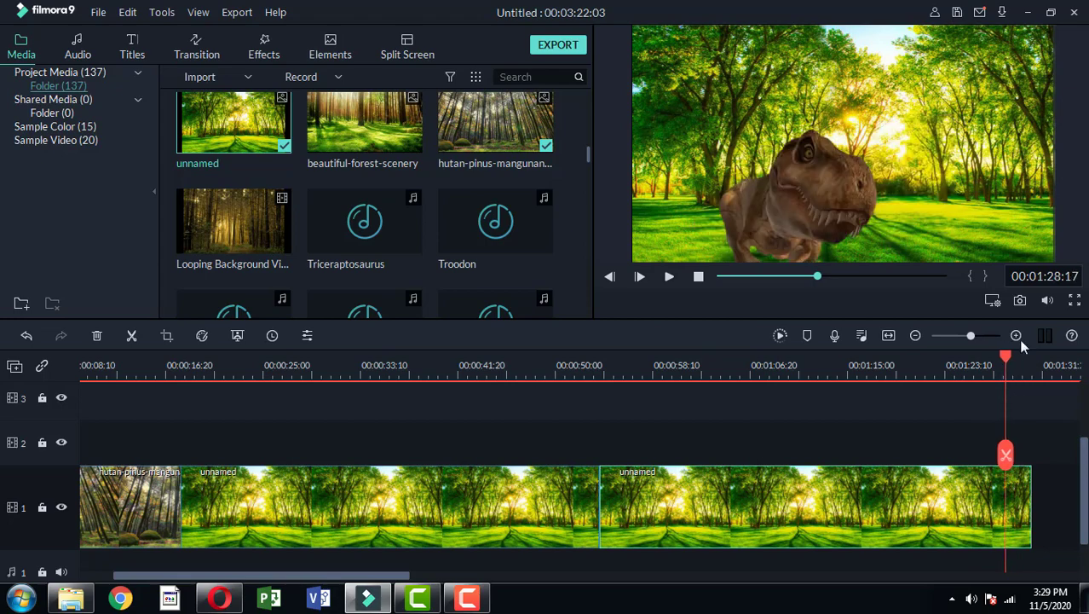
scroll(1033, 409, "up", 1)
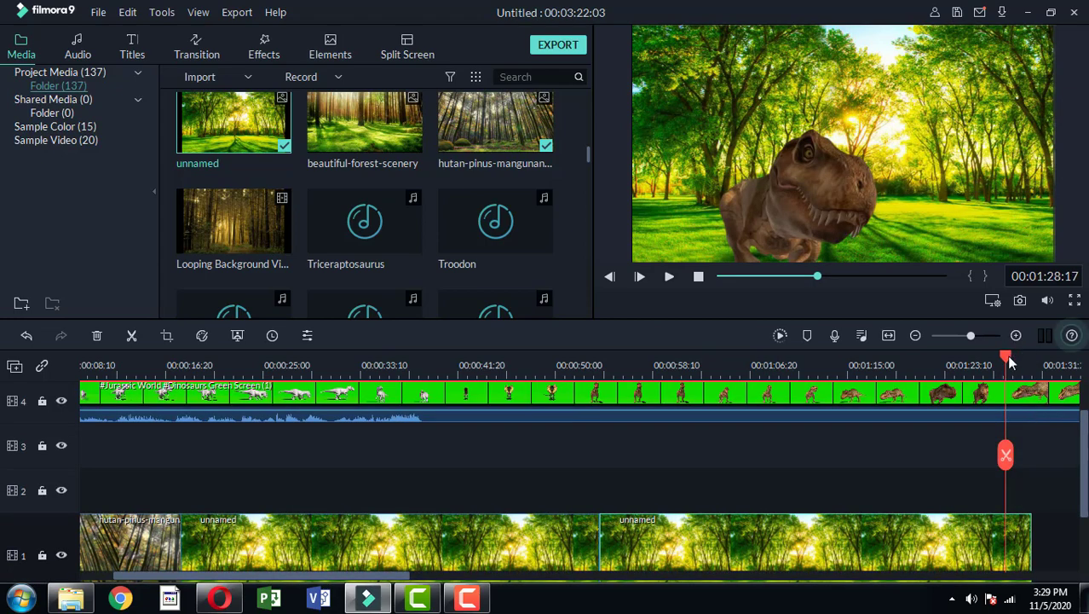
mouse_move(1003, 362)
left_mouse_down()
mouse_move(1014, 361)
mouse_move(1003, 364)
left_mouse_up()
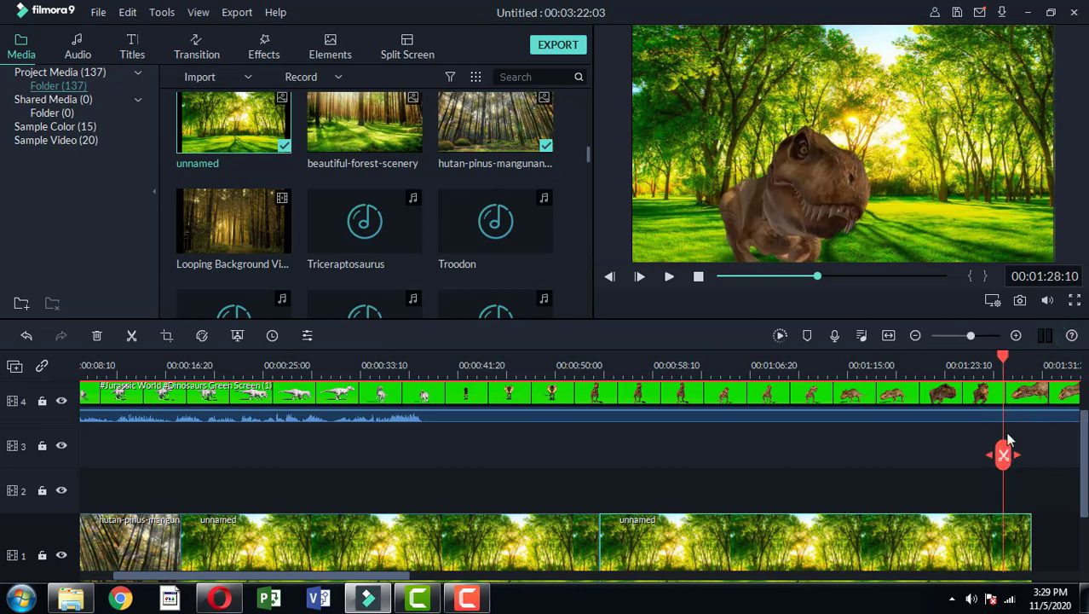
left_click(1008, 390)
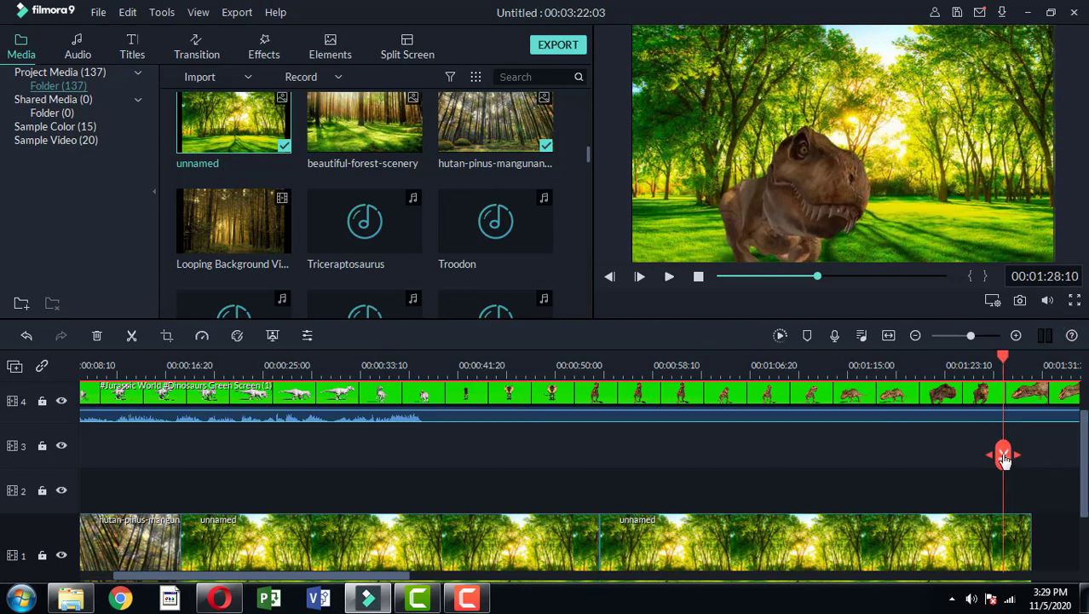
scroll(1004, 458, "up", 1)
left_click(1004, 455)
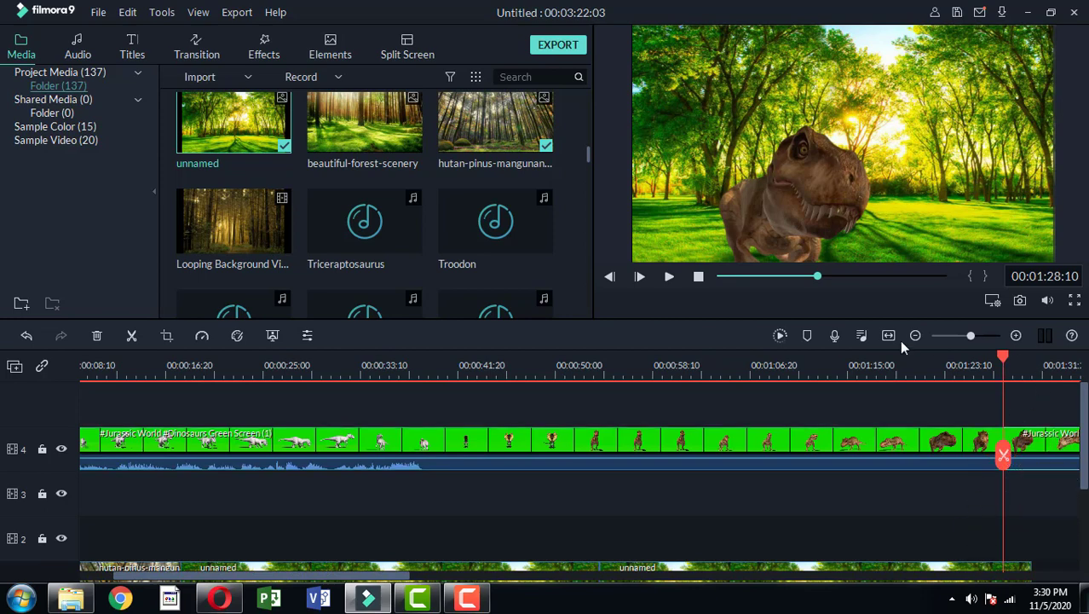
Step: At 00:01:30:00, move the split-off dinosaur segment so its cropped body edge meets the frame's right edge
left_click(1024, 363)
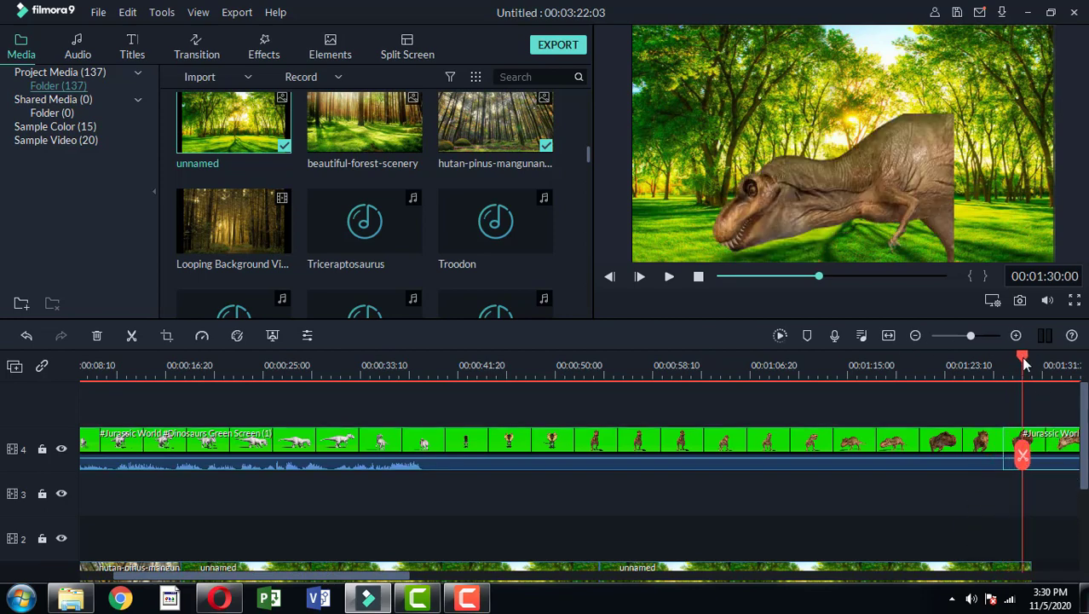
left_click(879, 186)
left_click_drag(846, 183, 952, 172)
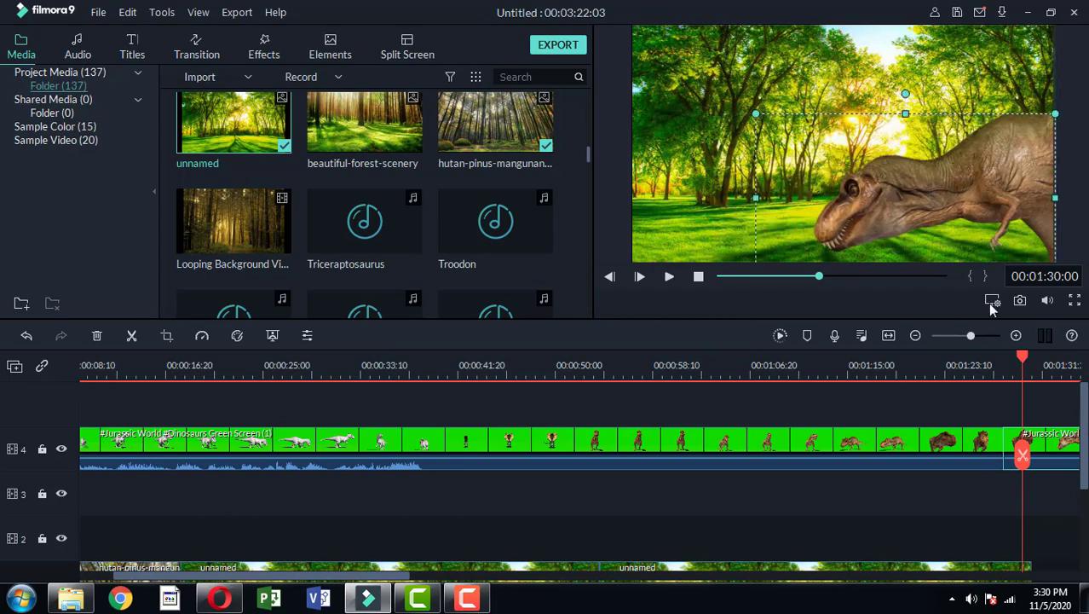
Step: Extend the second unnamed forest image on track 1 to about 00:01:40 and play the composite from 00:01:30:00
scroll(823, 525, "down", 1)
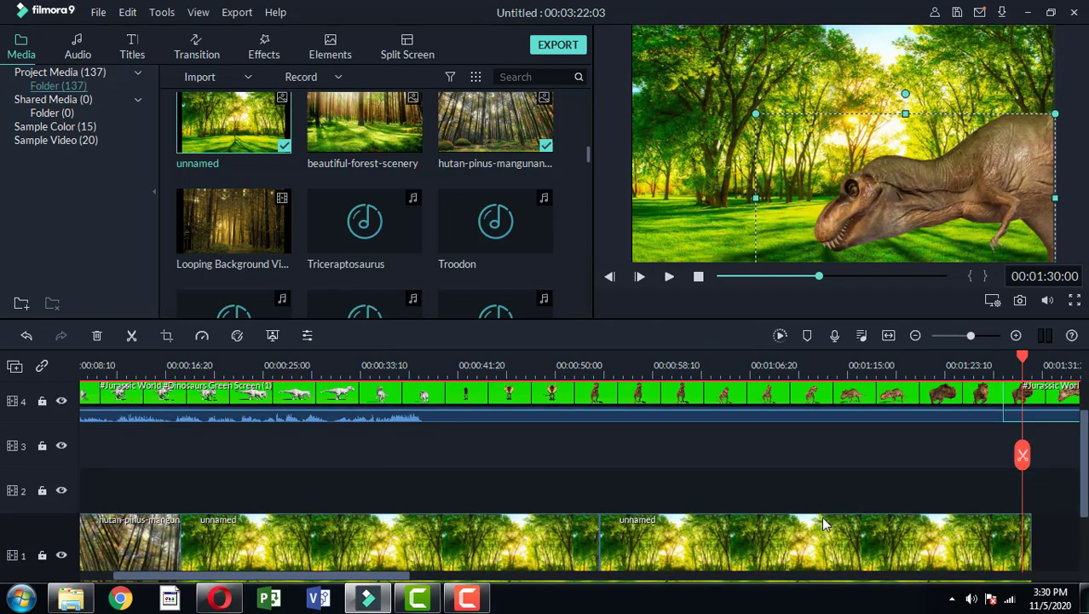
left_click(976, 539)
left_click_drag(1033, 540, 1038, 545)
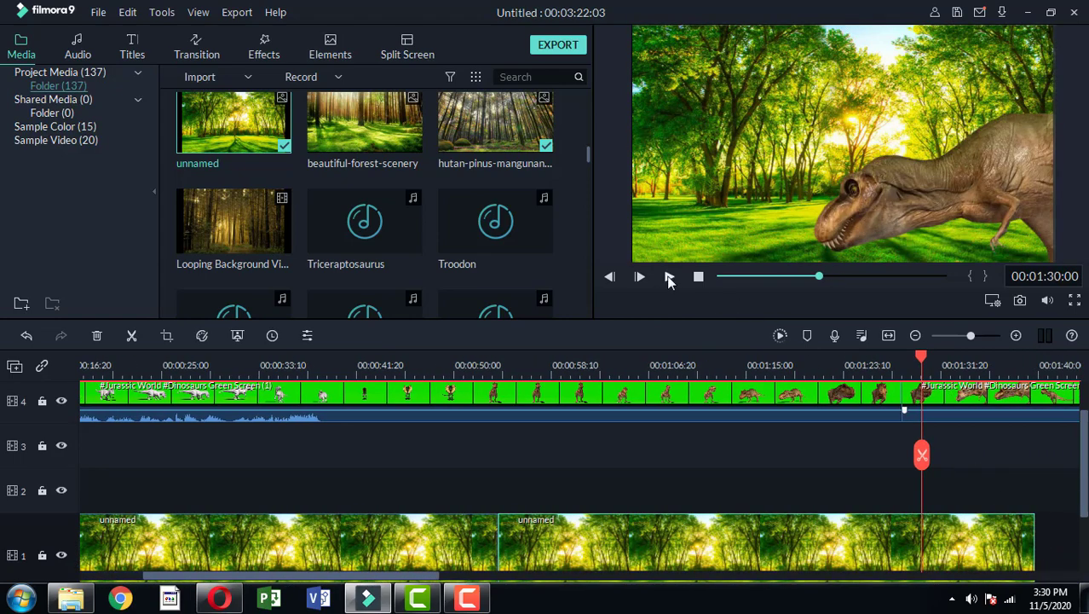
left_click(669, 278)
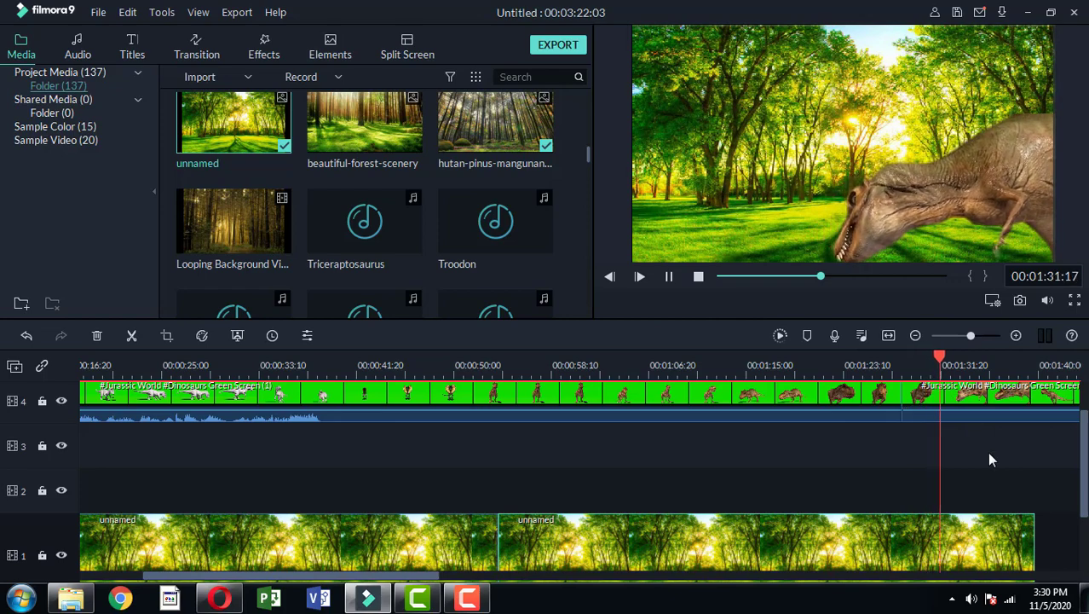